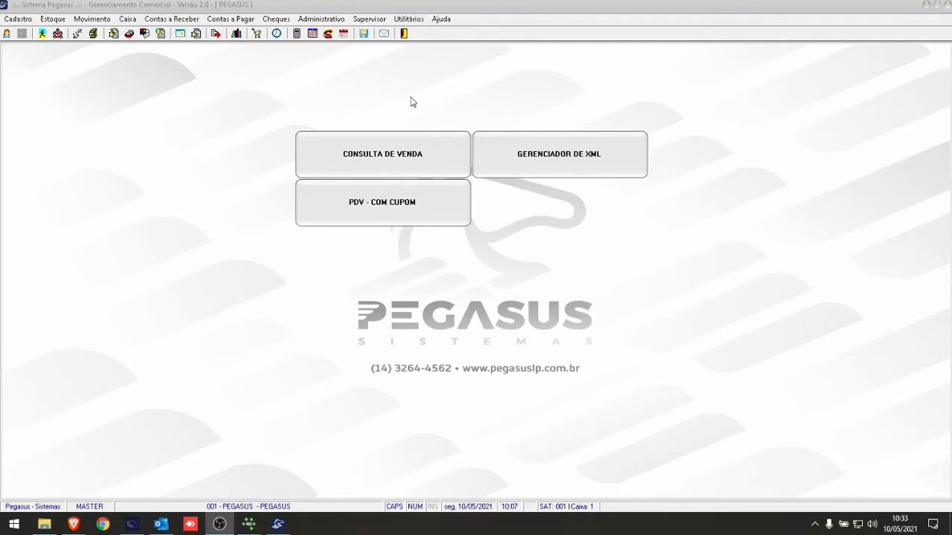
- Check the contracted modules list for the PTO module and its release date, and close it
click(369, 19)
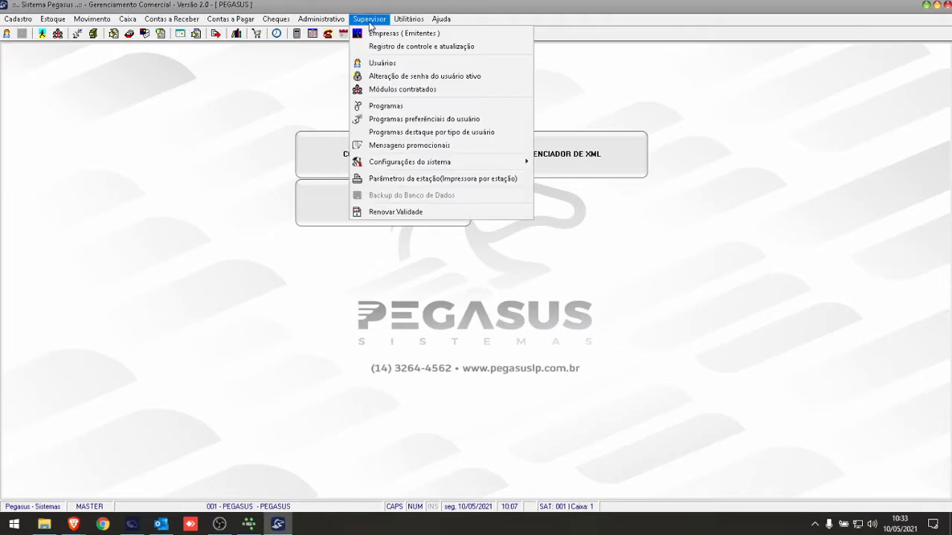
click(386, 91)
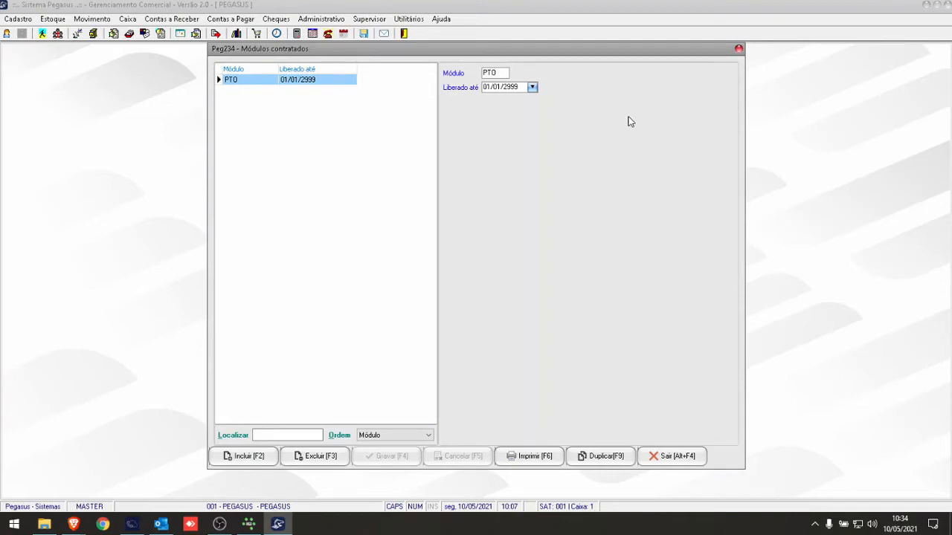
click(739, 51)
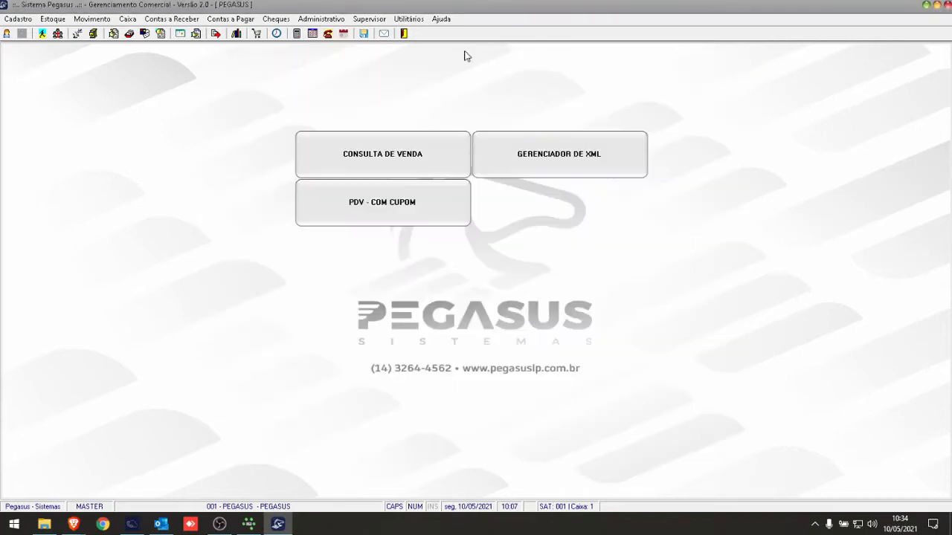
- Open the Motivos de Apontamento table of the Departamento Pessoal to review the registered reasons
click(340, 20)
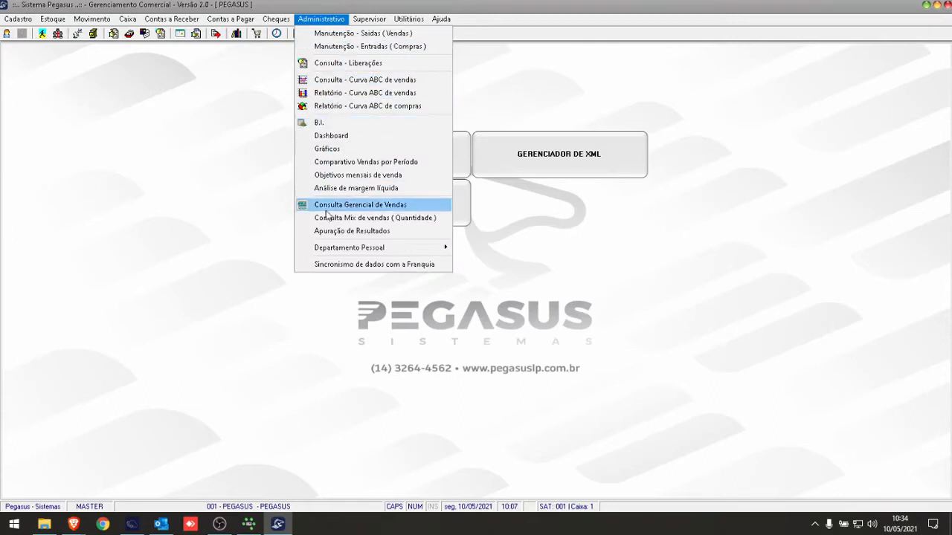
mouse_move(326, 253)
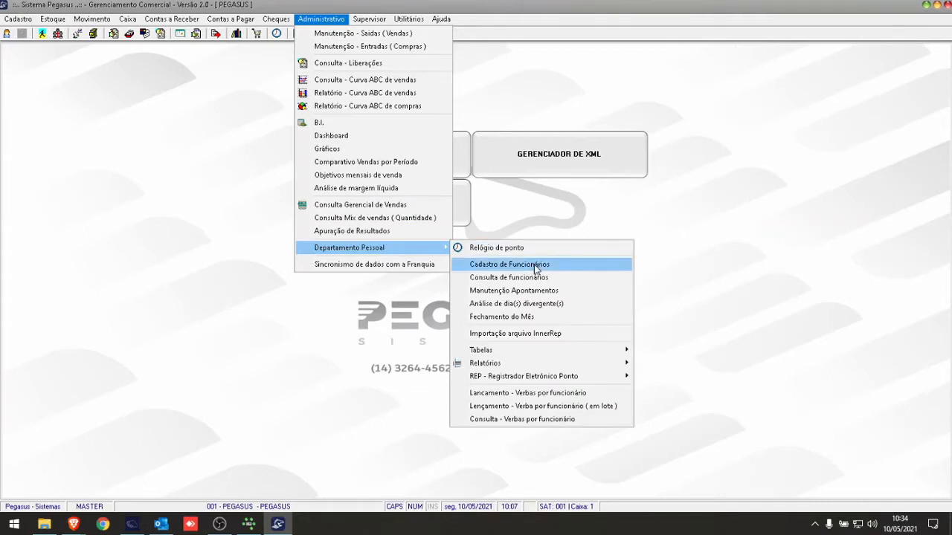
mouse_move(560, 351)
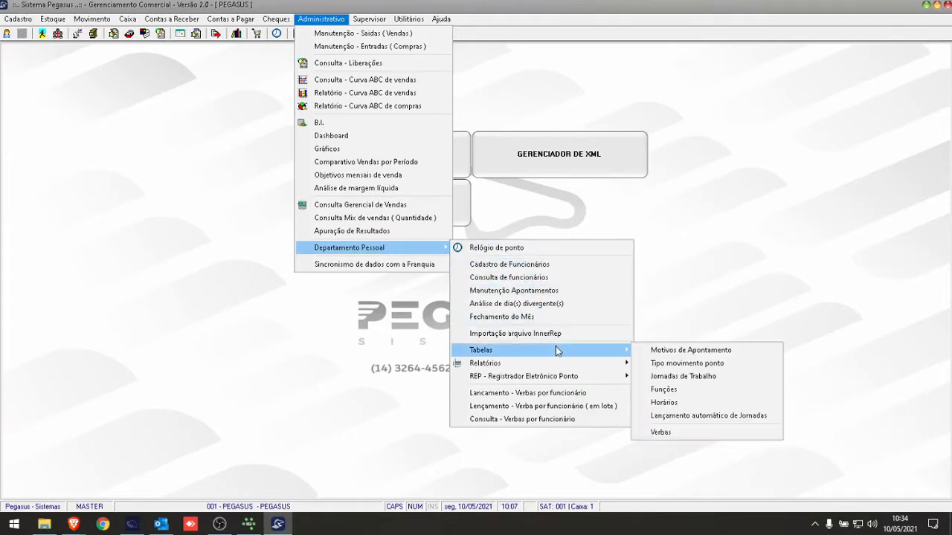
click(718, 353)
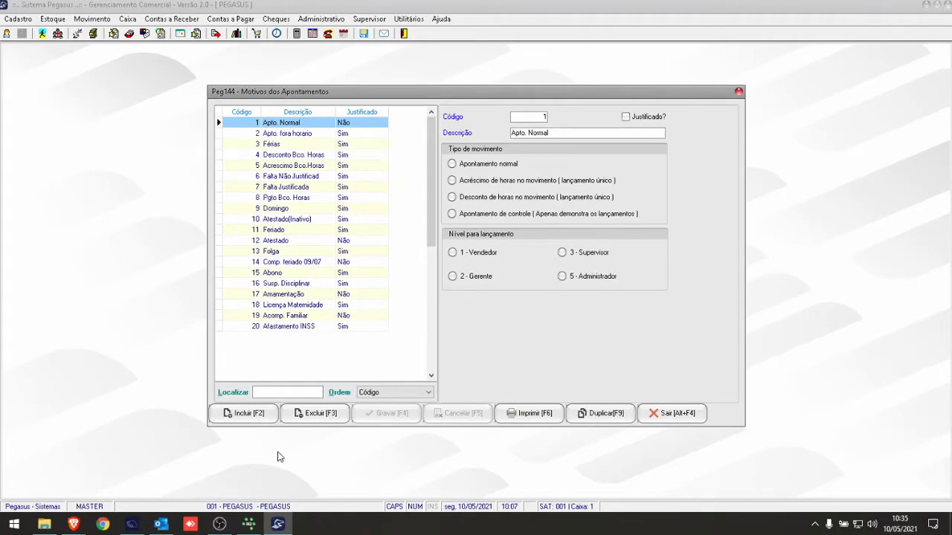
- Switch to IBExpert and look through the script that creates and populates the PTO, FUNCIONARIO and SALARIO tables
click(248, 525)
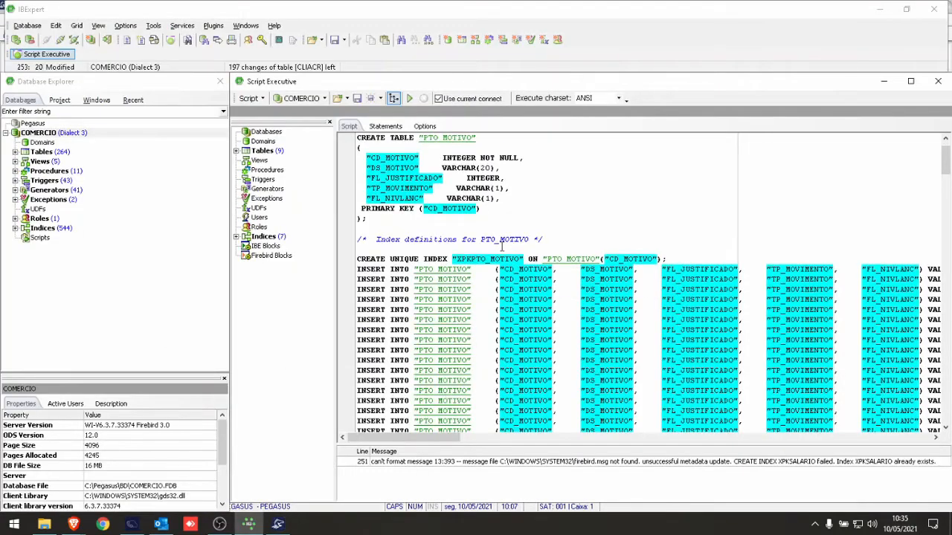
scroll(502, 247, down, 15)
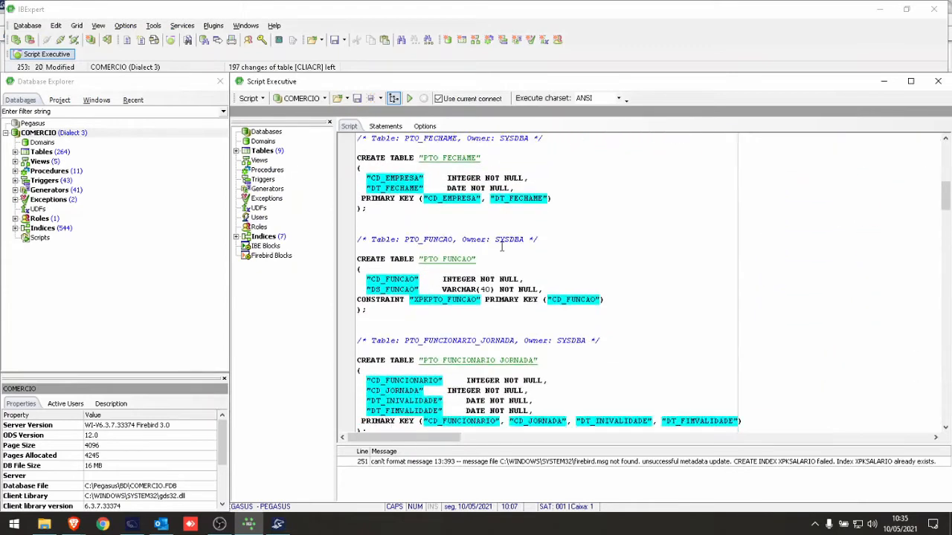
scroll(502, 247, down, 10)
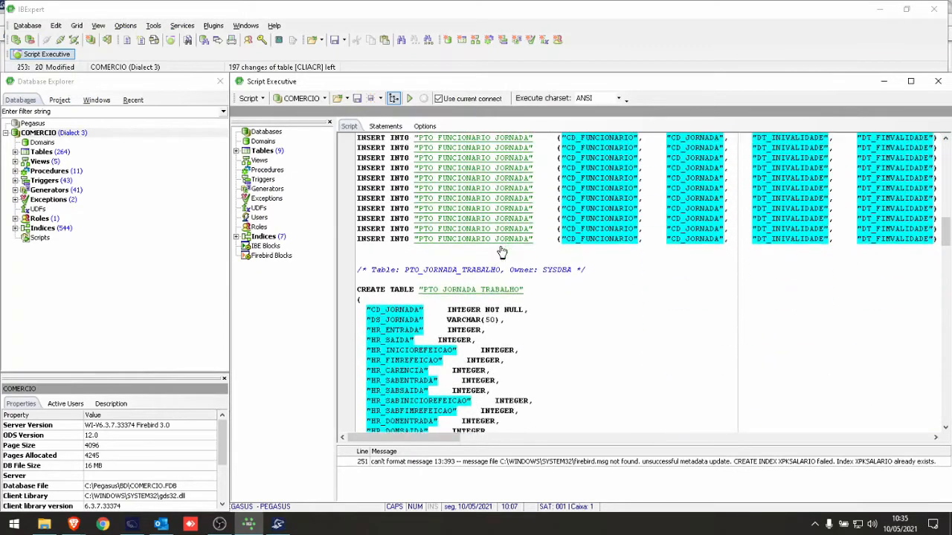
scroll(502, 252, down, 10)
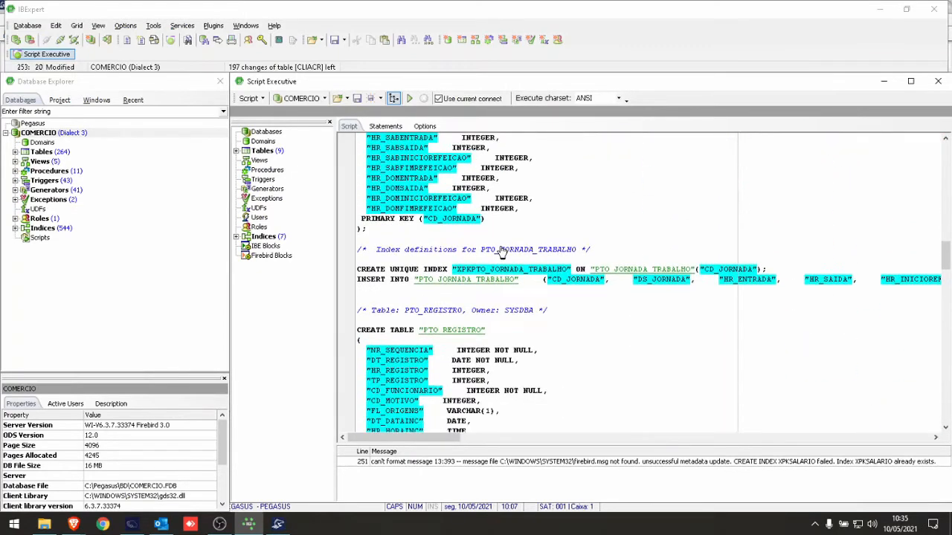
scroll(502, 253, down, 12)
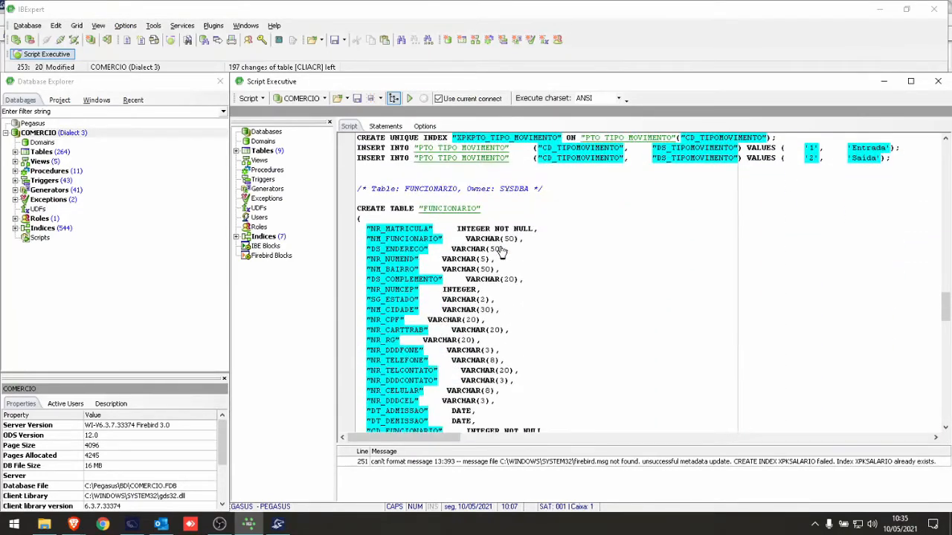
scroll(502, 253, down, 5)
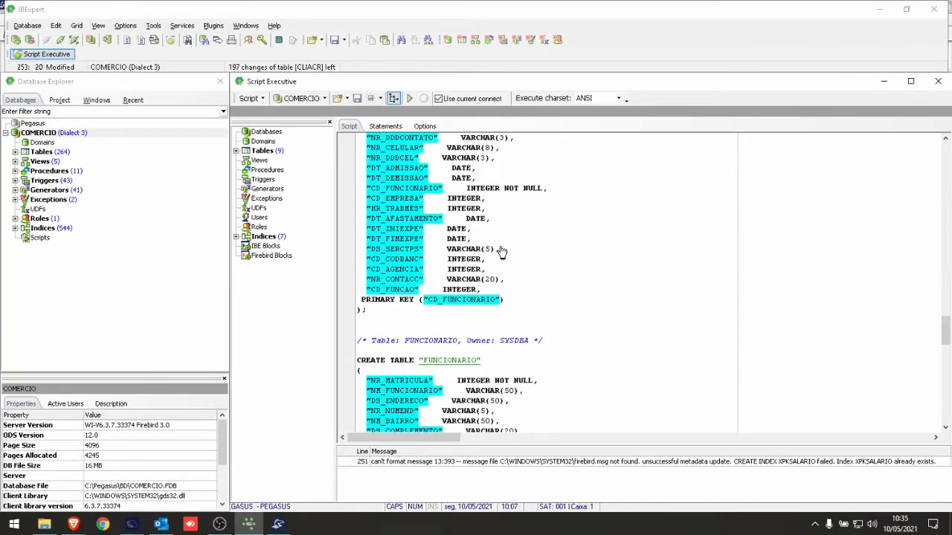
scroll(502, 253, down, 7)
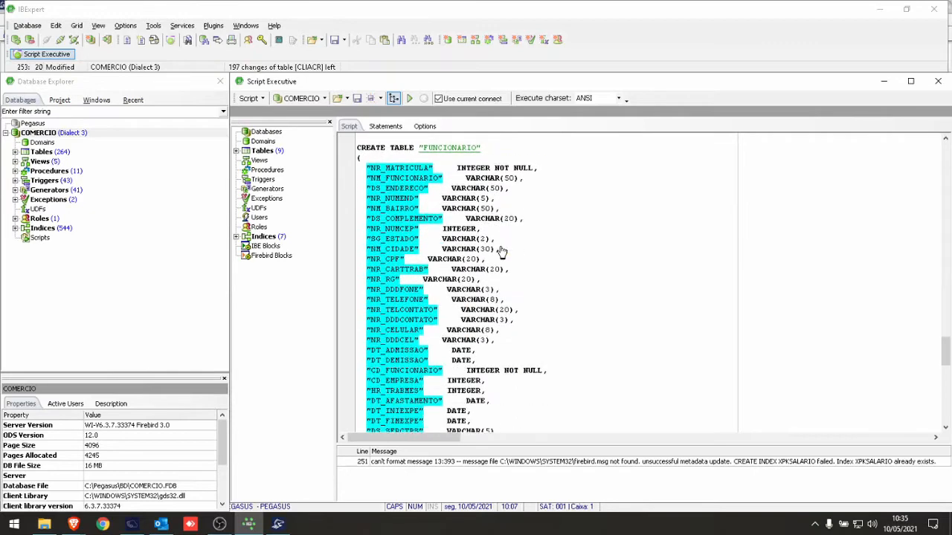
scroll(502, 253, down, 13)
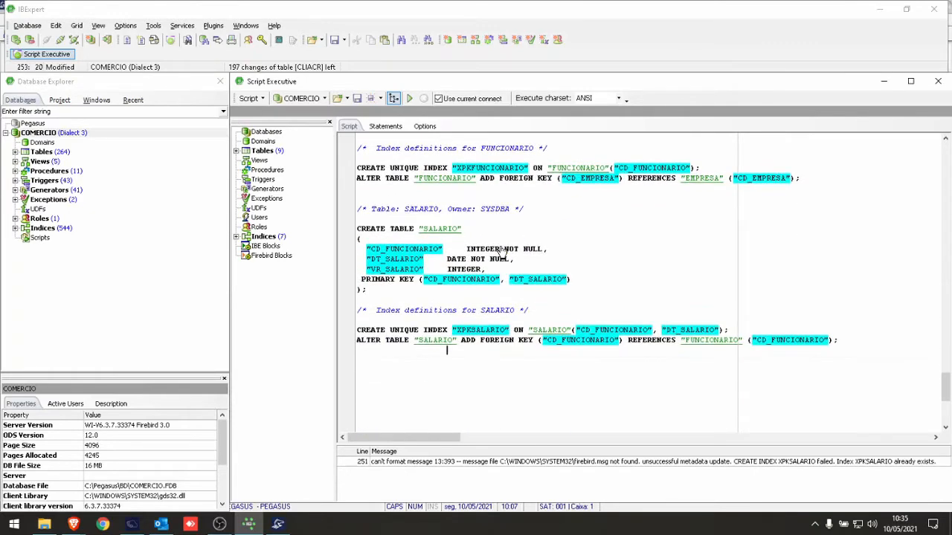
scroll(502, 253, down, 4)
scroll(502, 253, up, 14)
scroll(502, 253, down, 6)
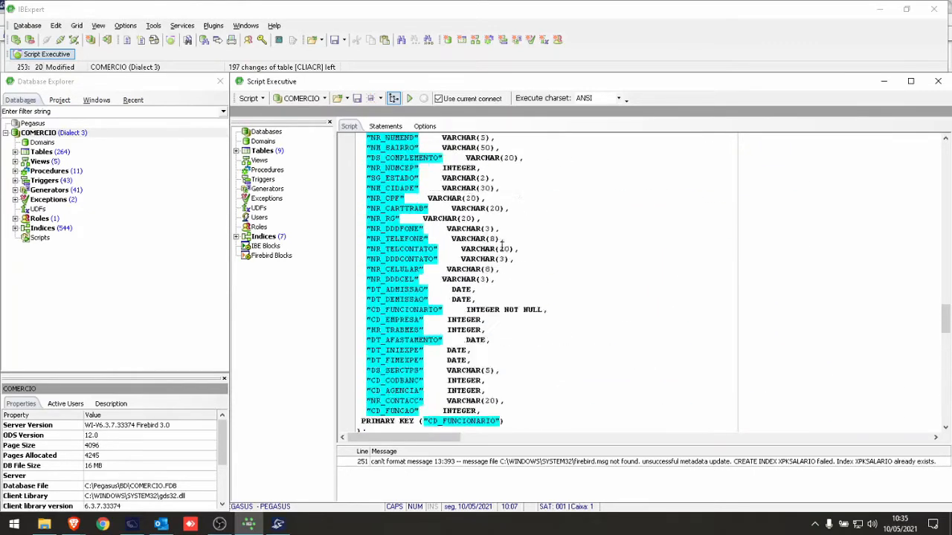
scroll(502, 249, up, 20)
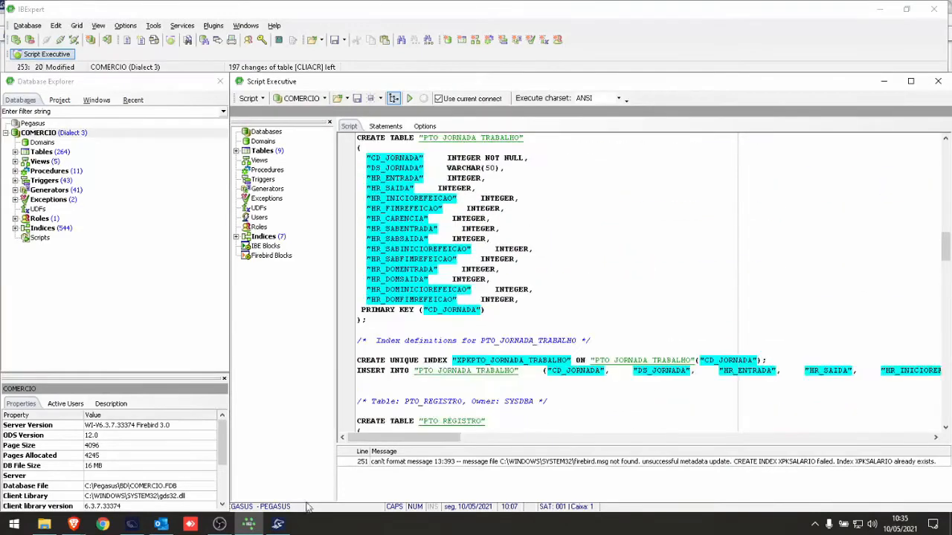
- Switch back to Pegasus, close the appointment reasons and examine Jornada Exemplo in the Jornadas de Trabalho table
click(278, 524)
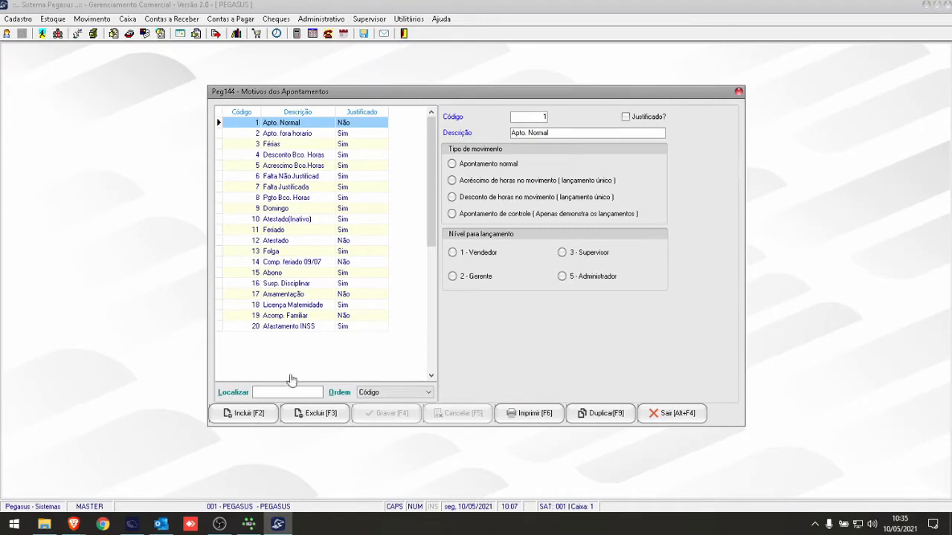
click(675, 410)
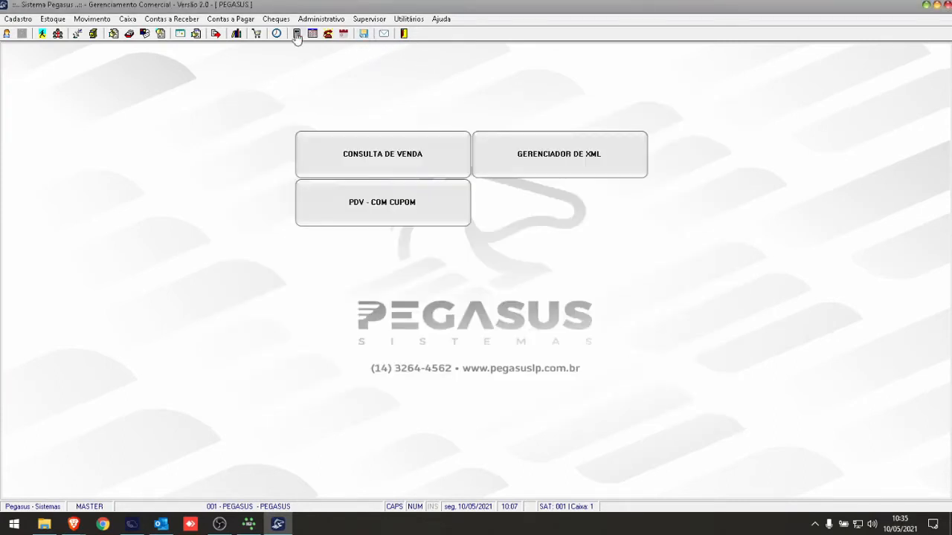
click(311, 19)
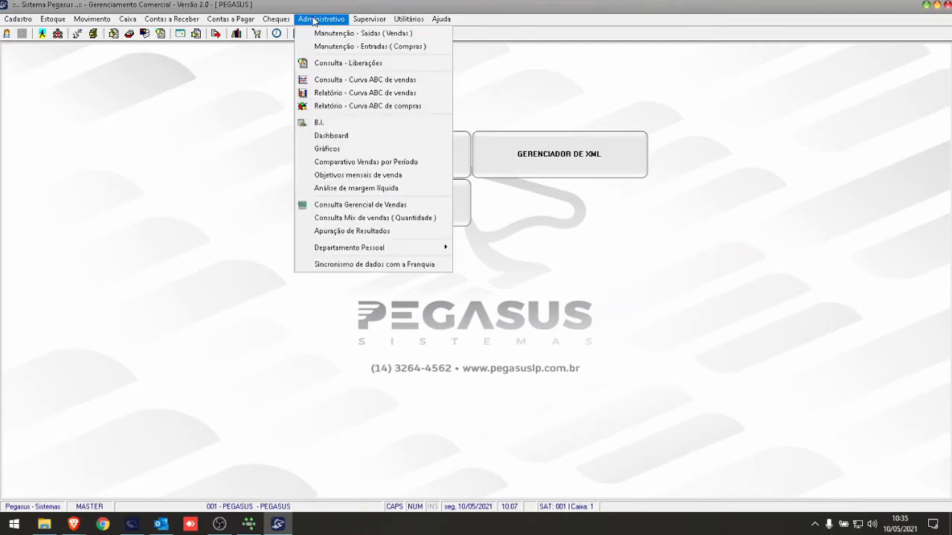
mouse_move(368, 249)
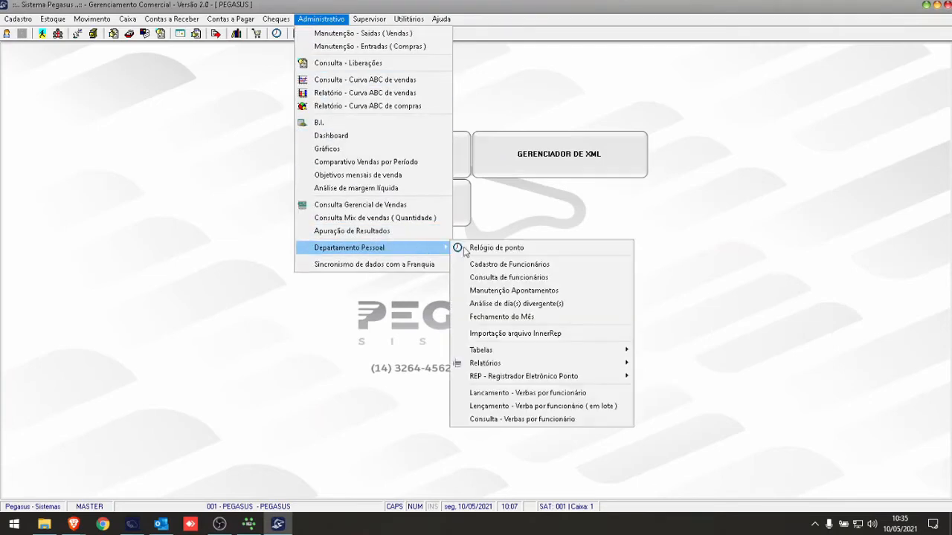
mouse_move(597, 351)
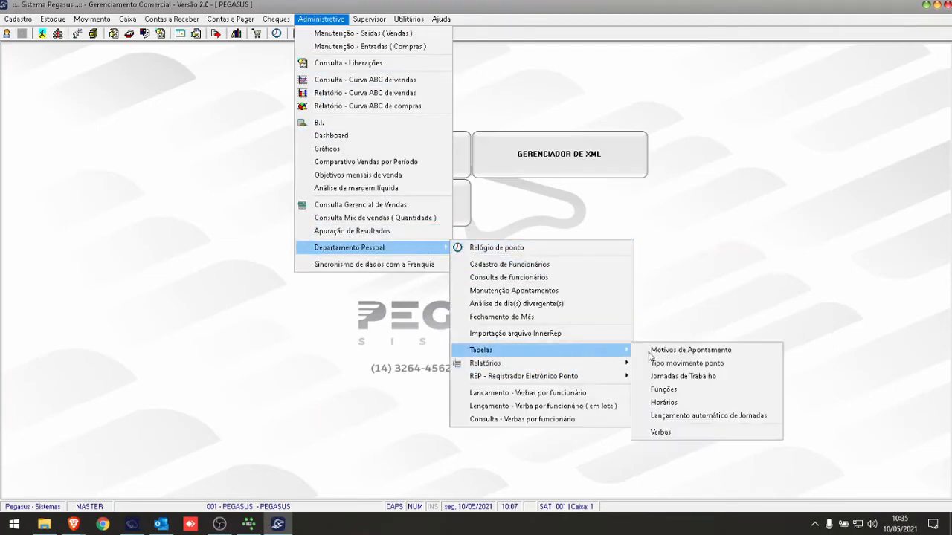
click(674, 376)
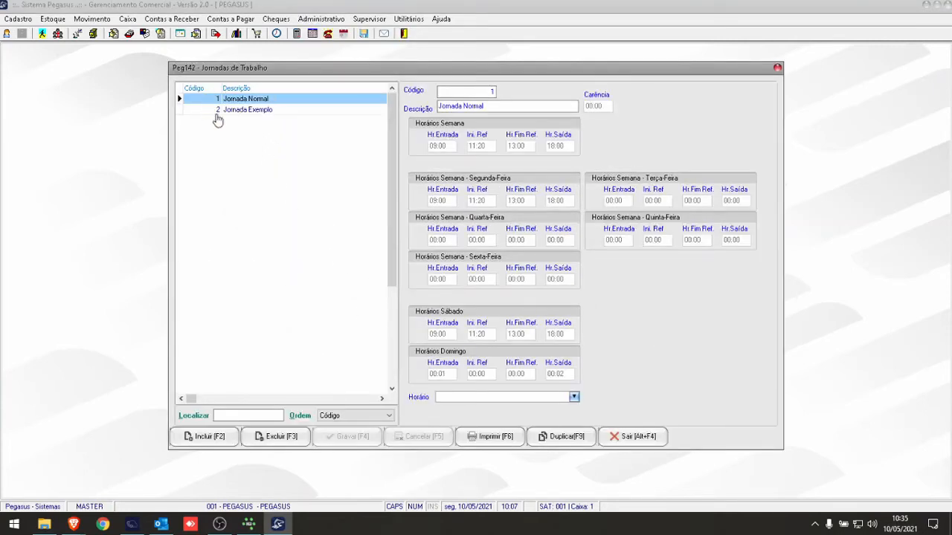
click(263, 112)
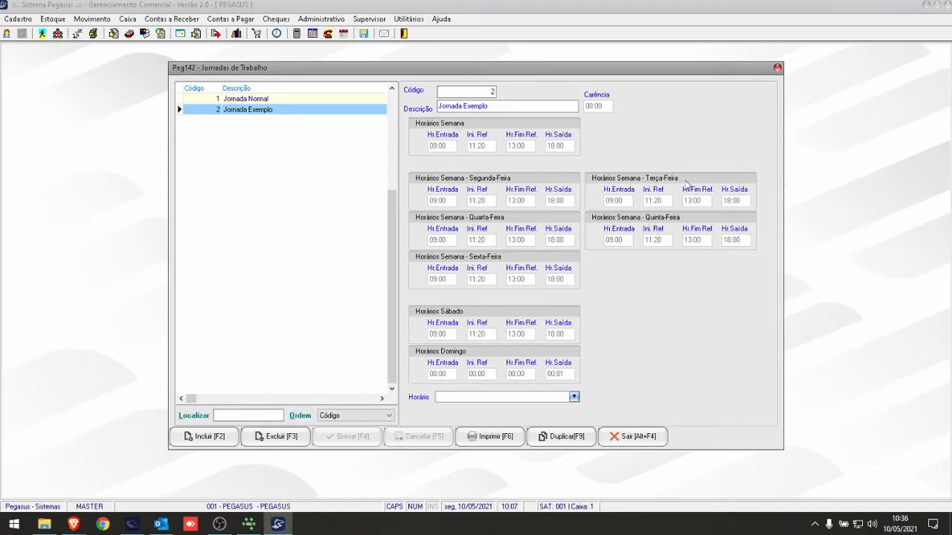
- Close the work schedules and open the Cadastro de Funcionários of the Departamento Pessoal
click(639, 438)
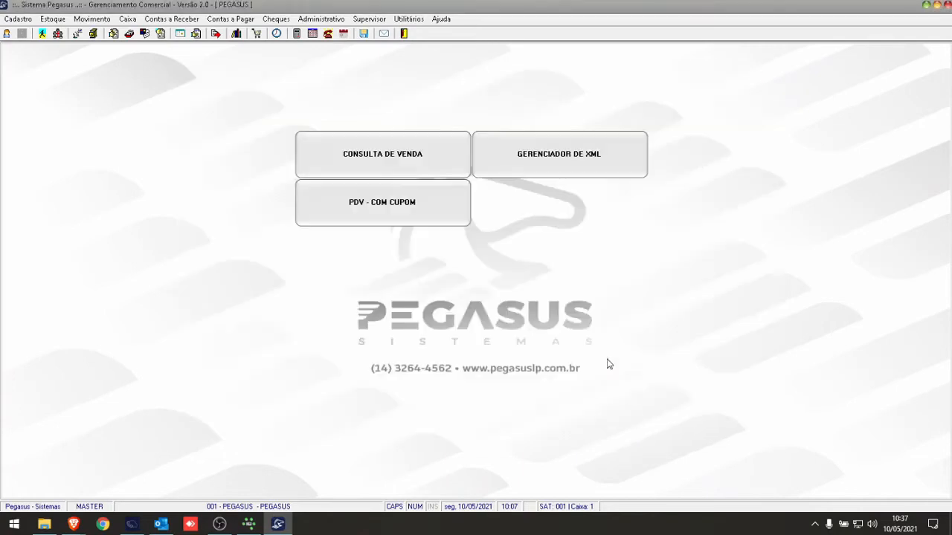
click(341, 21)
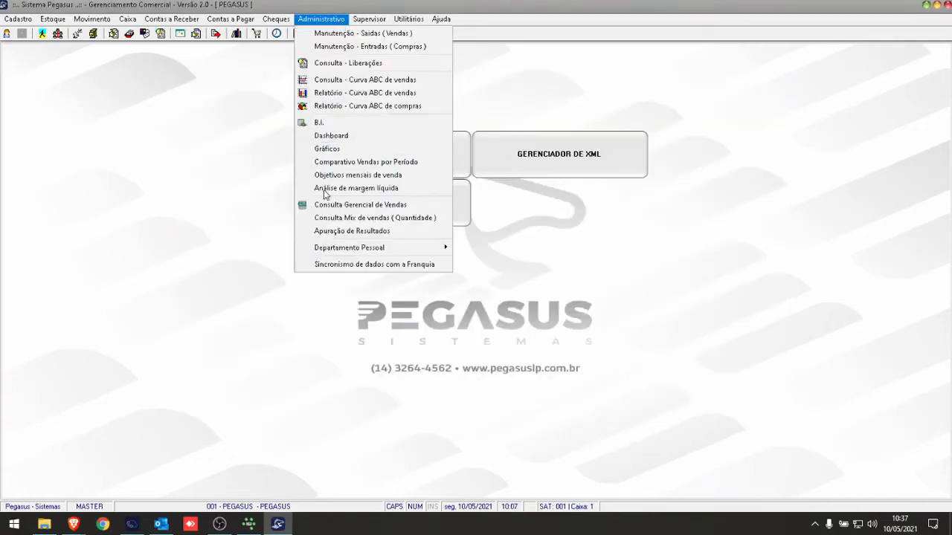
mouse_move(324, 248)
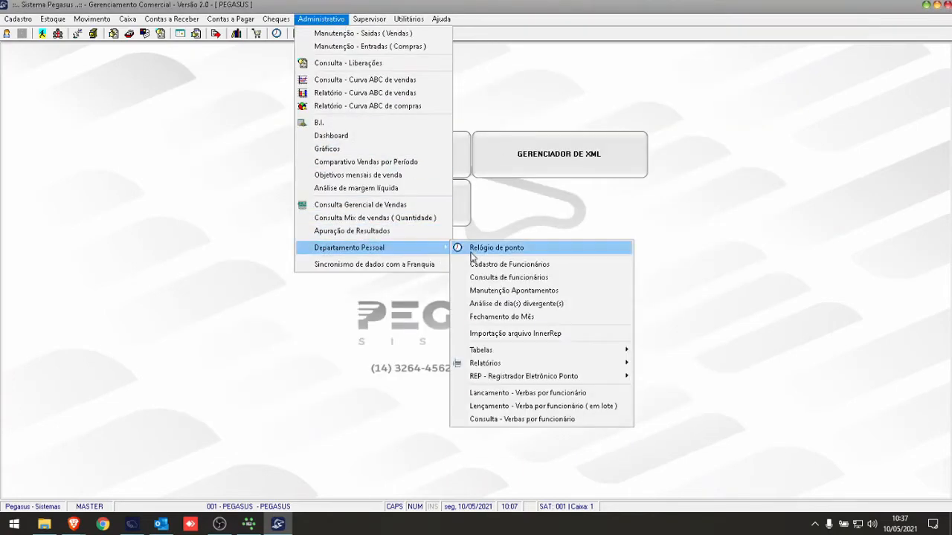
click(496, 264)
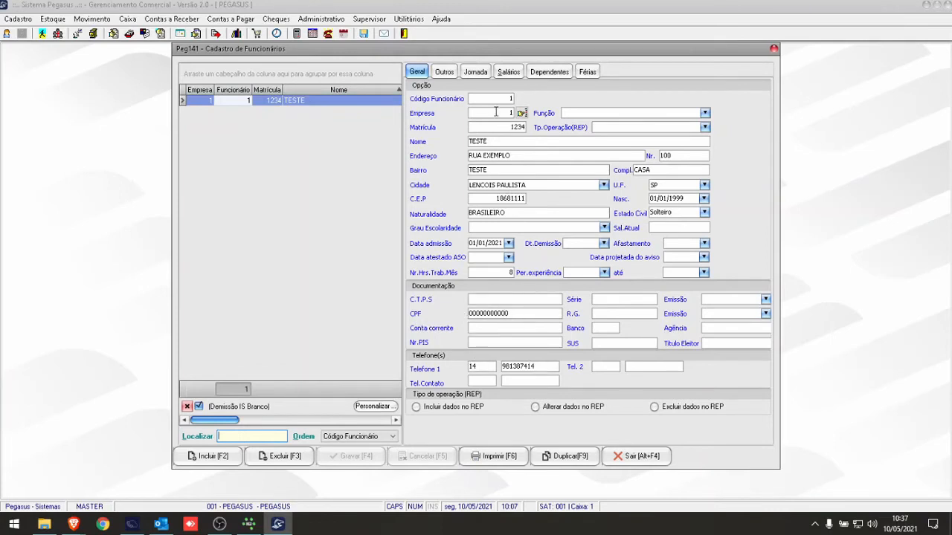
- Assign Jornada Exemplo to employee TESTE in a new work schedule row
click(473, 74)
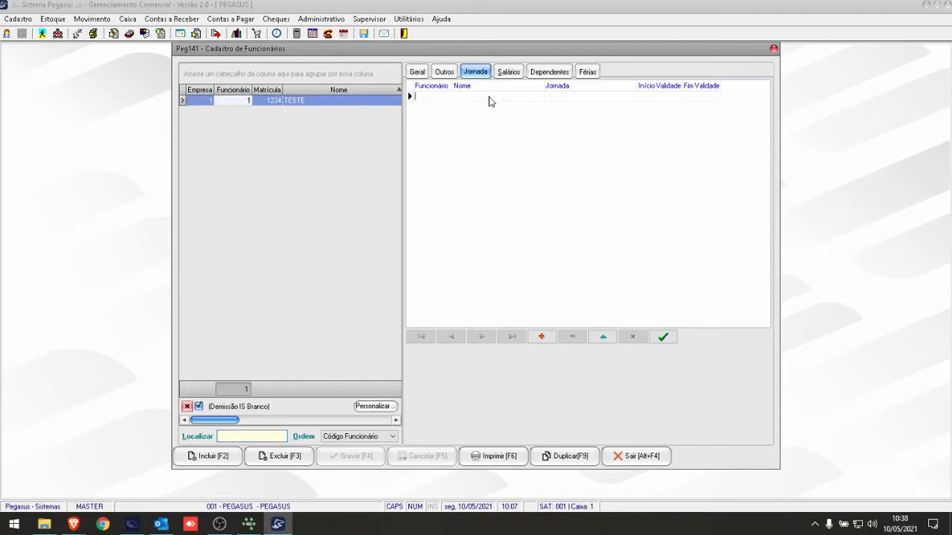
click(437, 95)
click(577, 100)
click(631, 97)
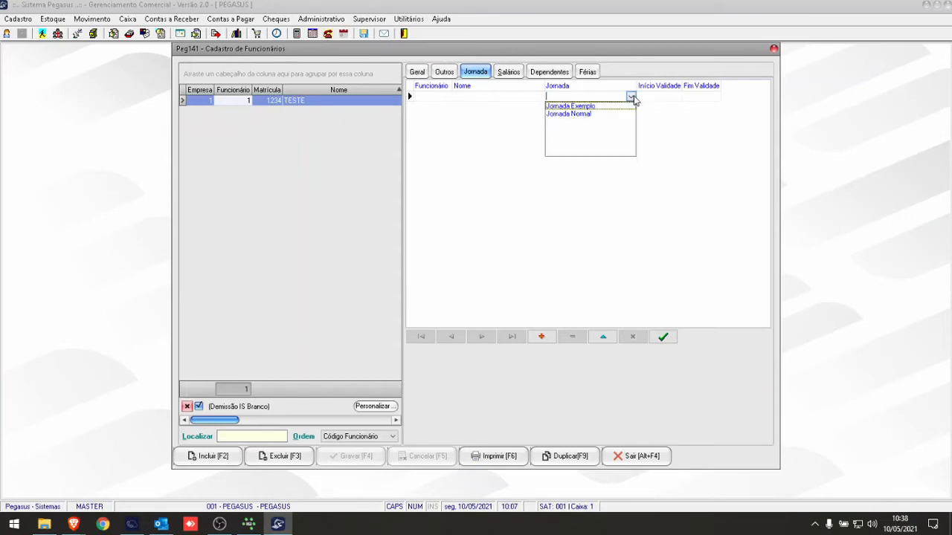
click(573, 107)
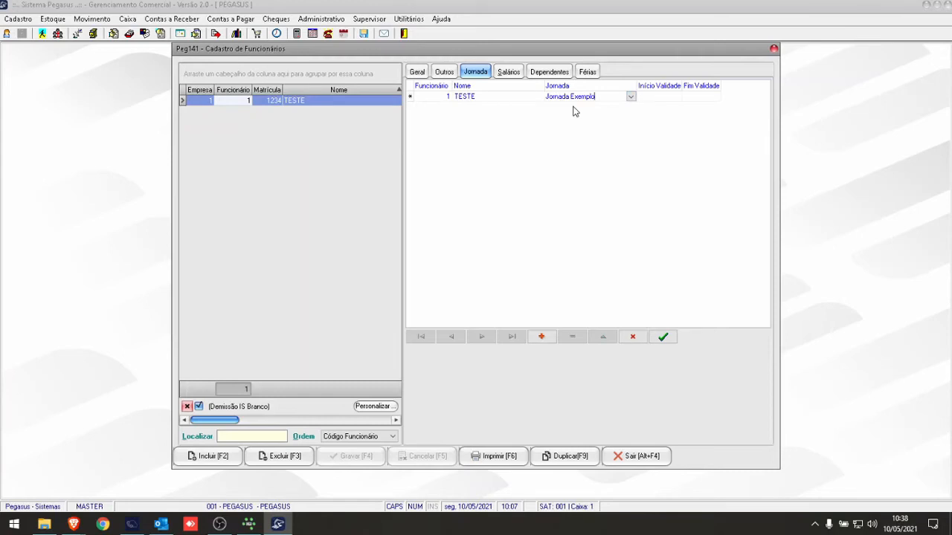
- Set the start of validity of the employee's schedule to 01/01/2021 and enter its end of validity
click(656, 99)
text(0101)
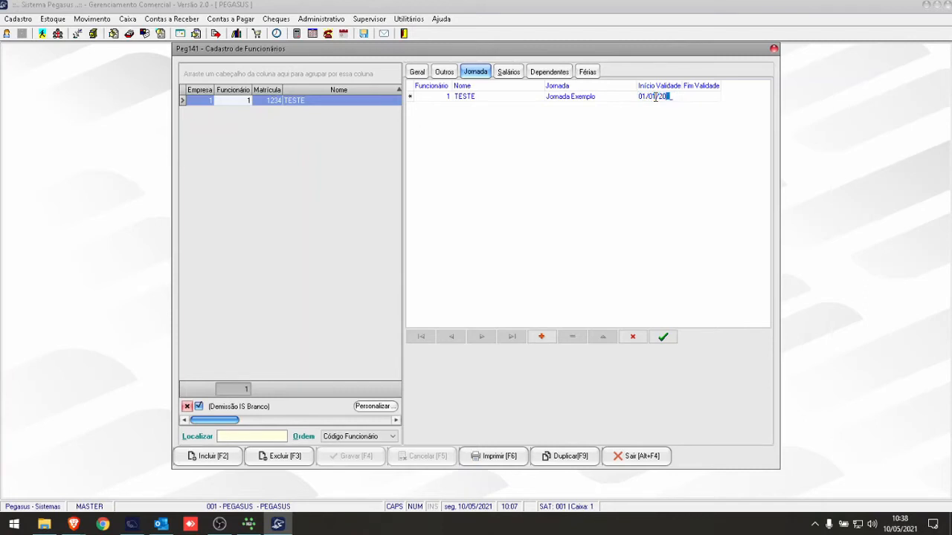
click(705, 97)
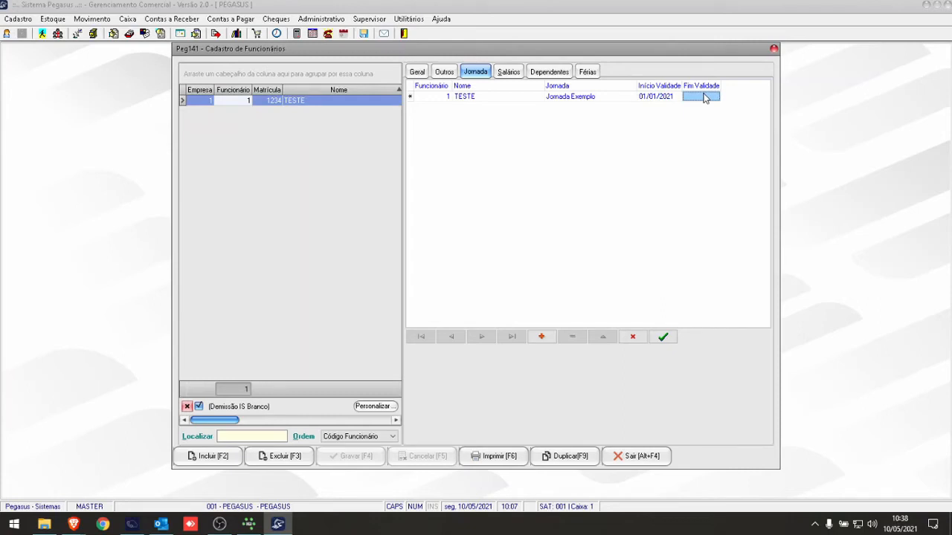
click(704, 96)
text(01/01/2099)
click(676, 160)
- Clear the Naturalidade field in the employee's general data and save the record
click(425, 72)
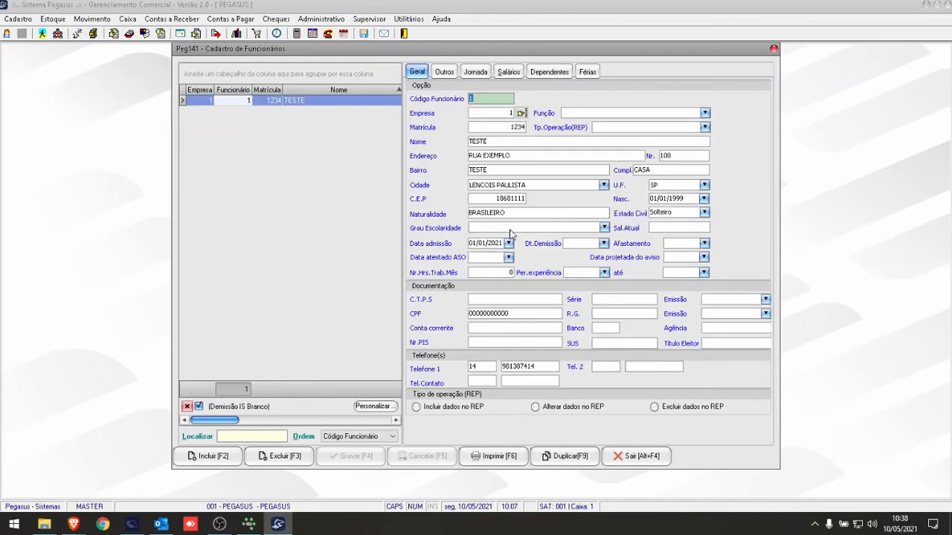
click(523, 213)
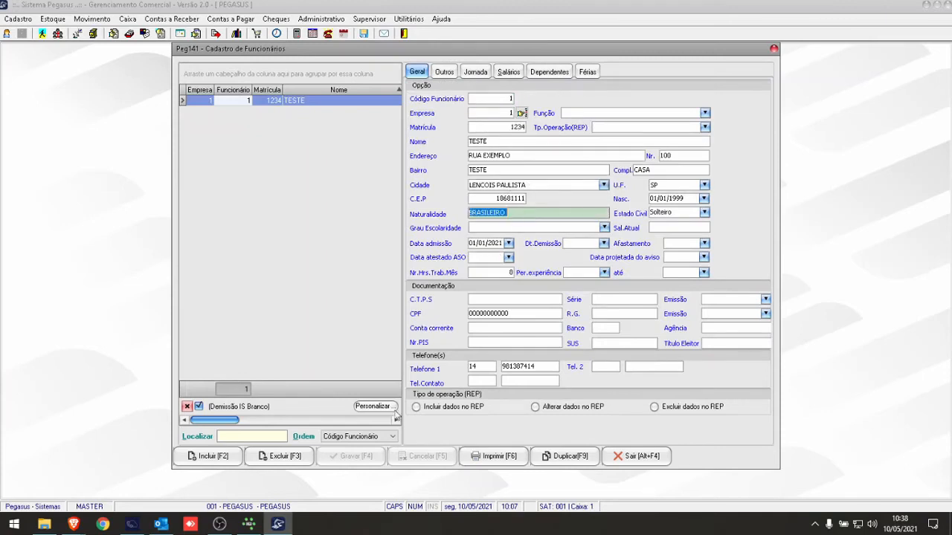
click(355, 456)
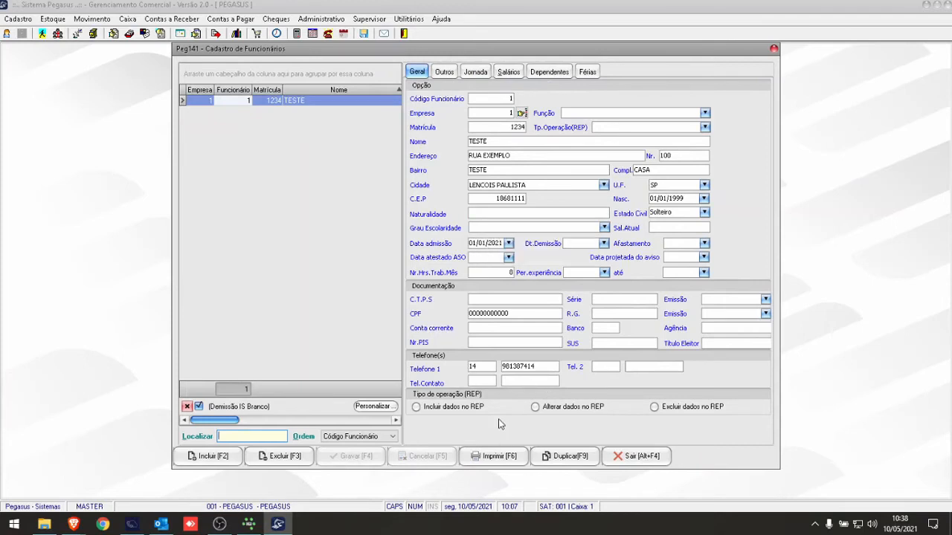
- Close the employee registration, register a punch in the Relógio de ponto with the employee's password, and close the clock
click(774, 49)
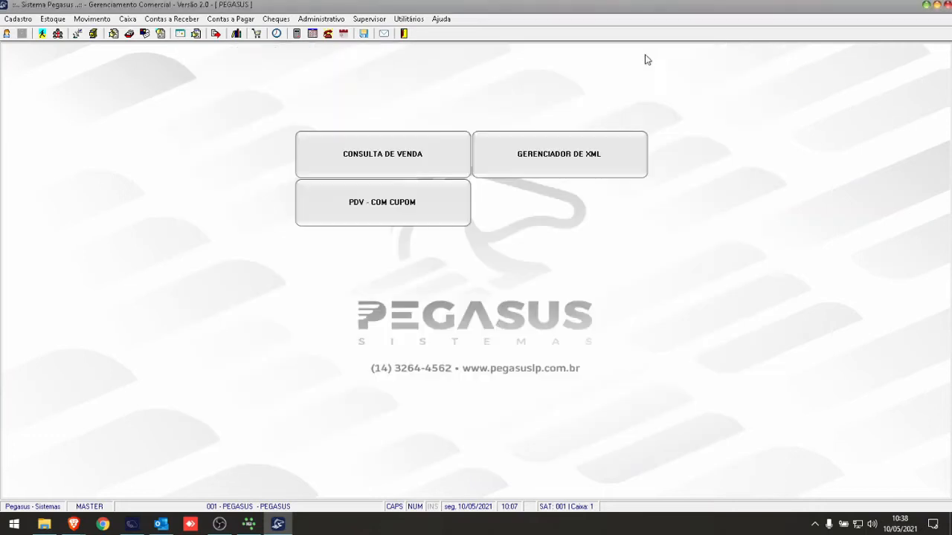
click(318, 22)
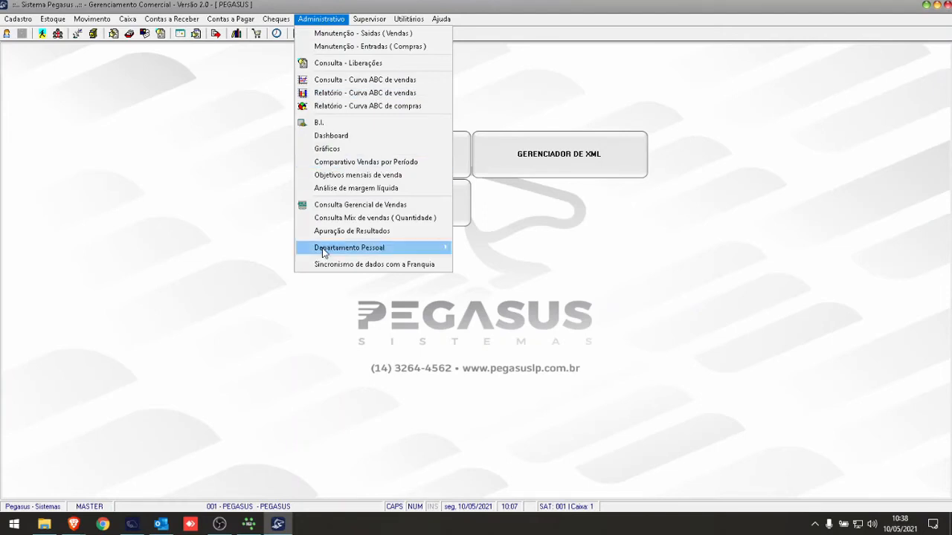
mouse_move(429, 244)
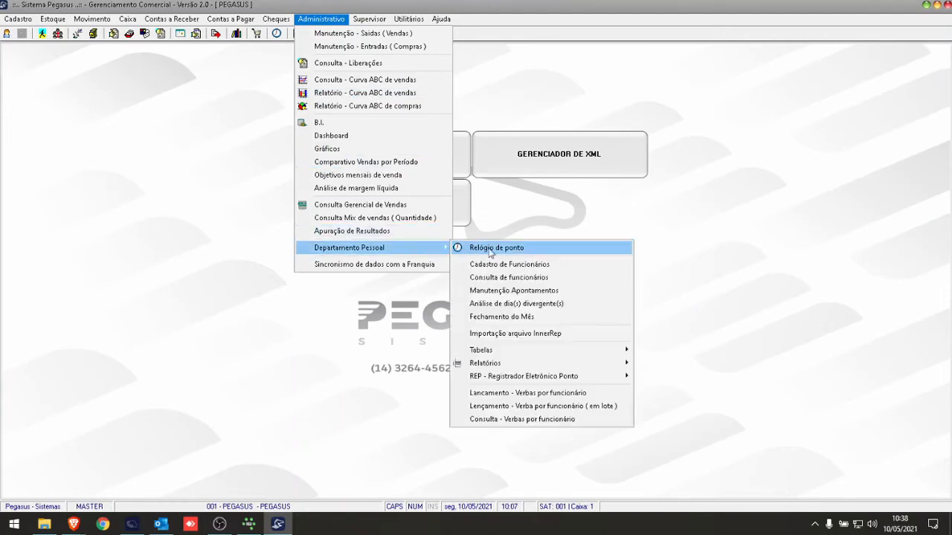
click(532, 249)
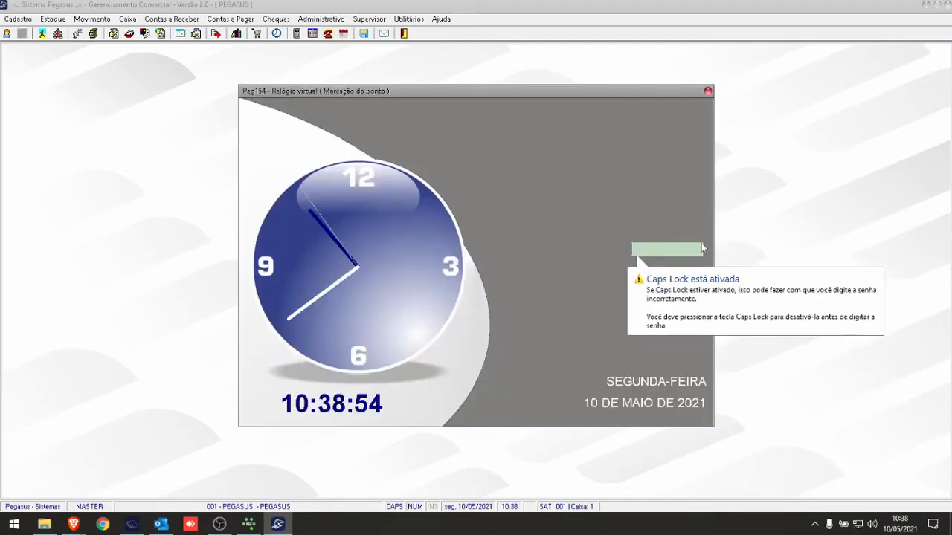
text(*)
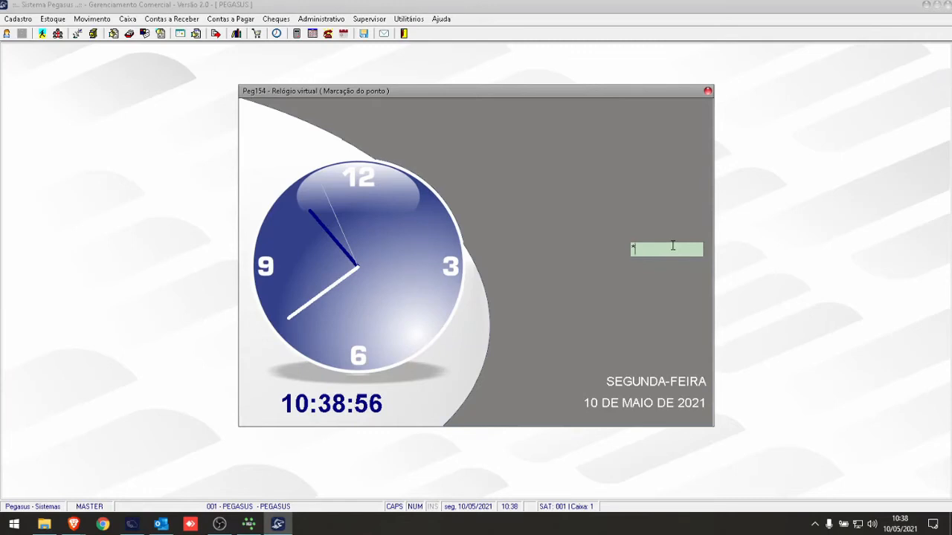
key(Return)
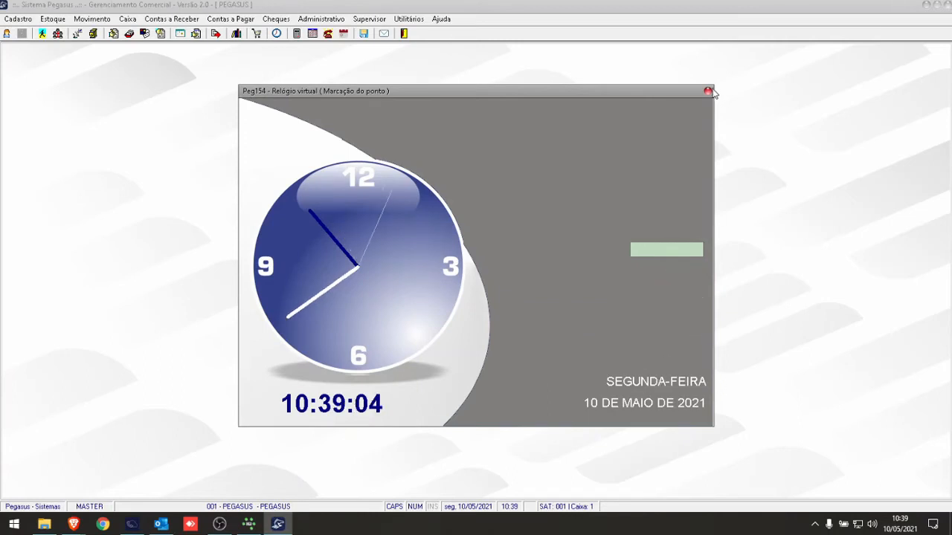
click(709, 92)
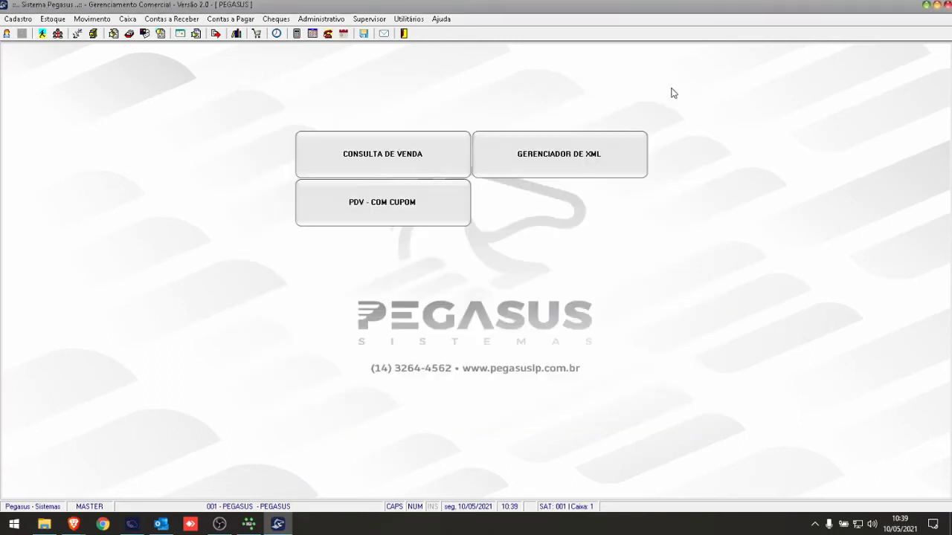
- Open Manutenção Apontamentos of the Departamento Pessoal and load the time entries of employee 1
click(325, 20)
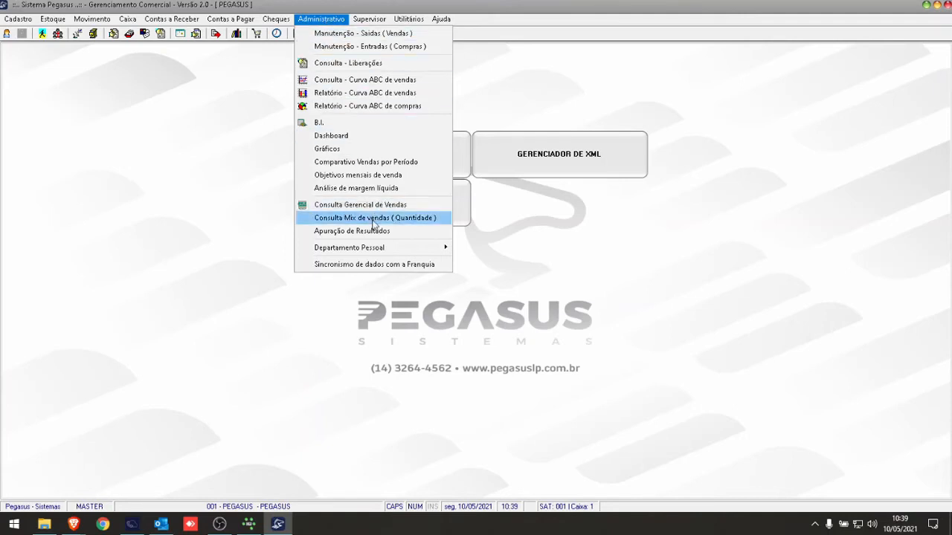
mouse_move(376, 251)
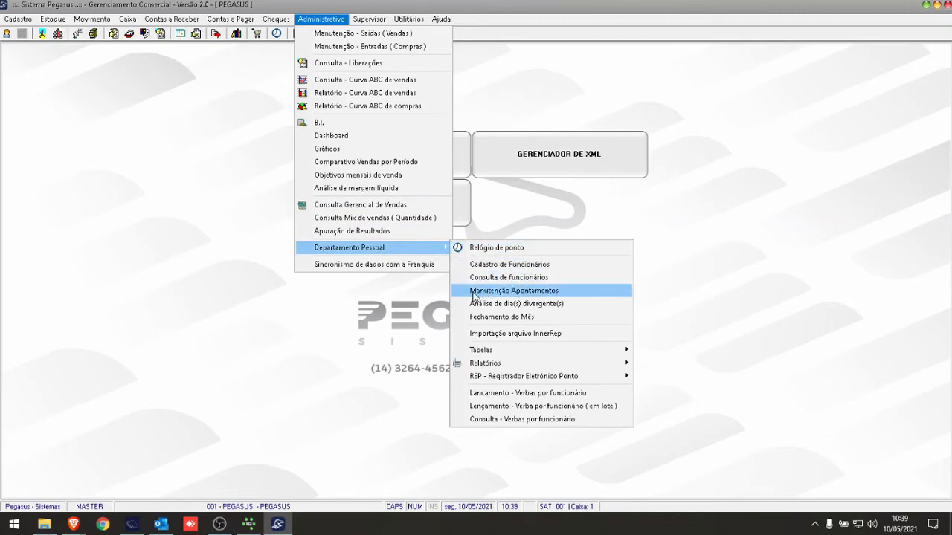
click(551, 295)
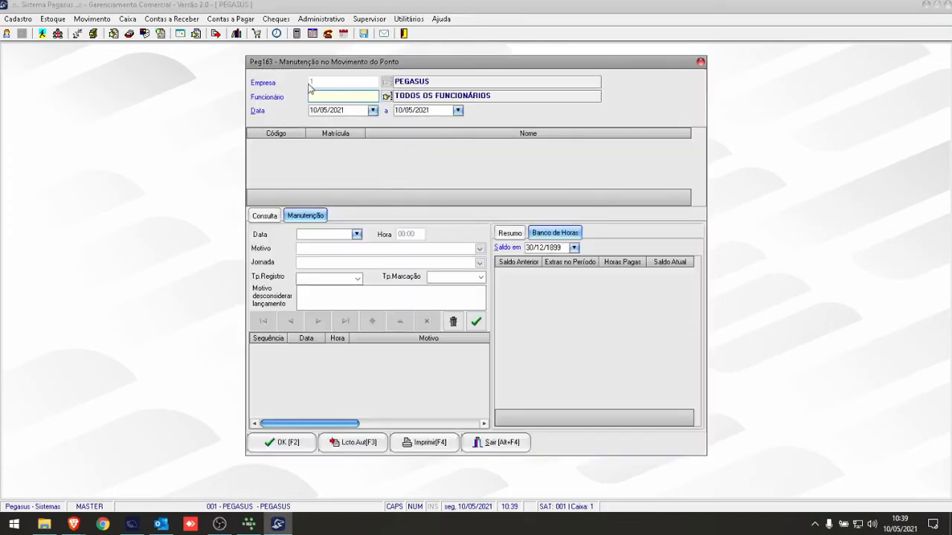
text(1)
key(Tab)
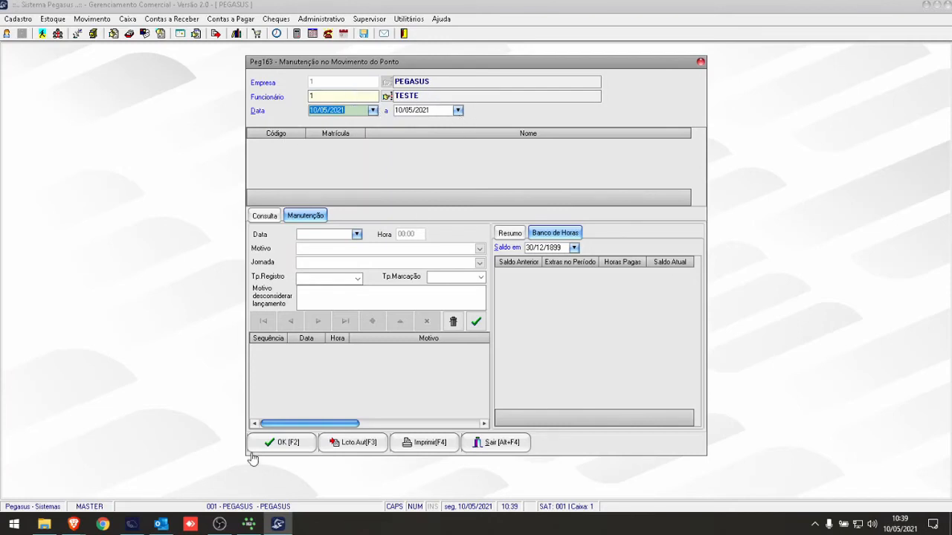
click(273, 446)
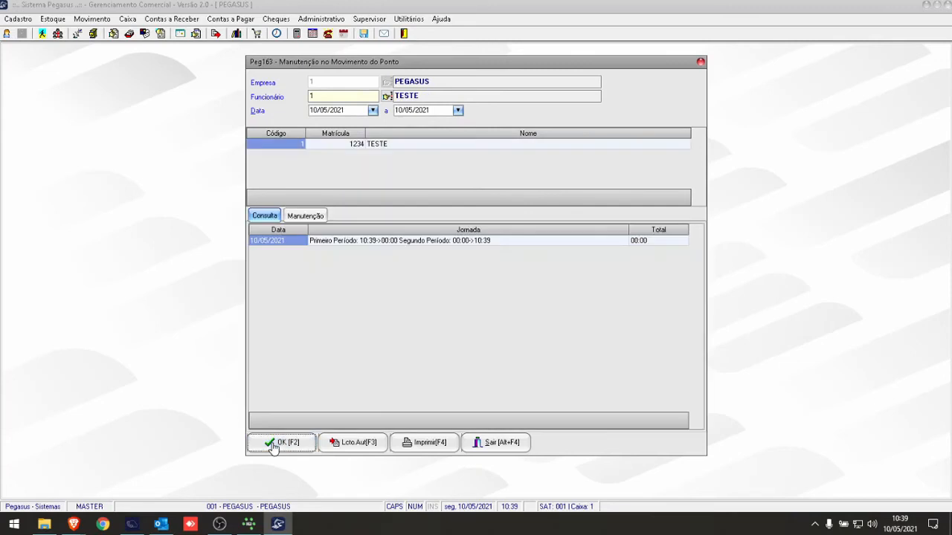
- Choose Apto. Normal as the reason for the employee's 10:39 punch, start a new entry, and leave the maintenance window
click(318, 215)
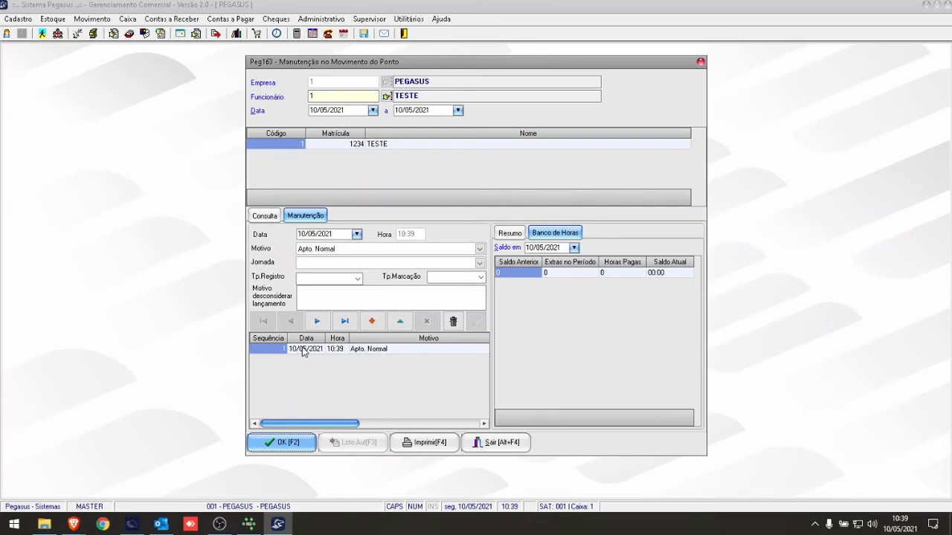
click(331, 351)
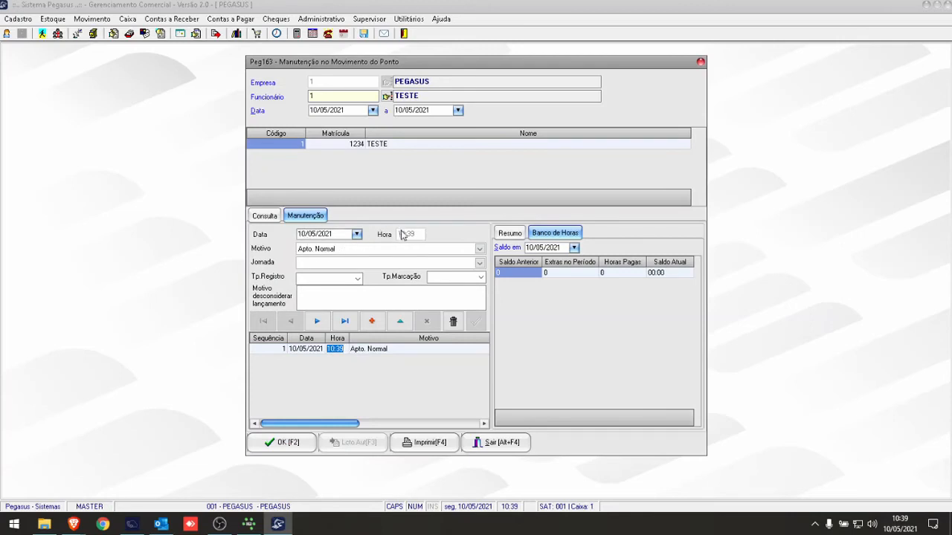
click(336, 250)
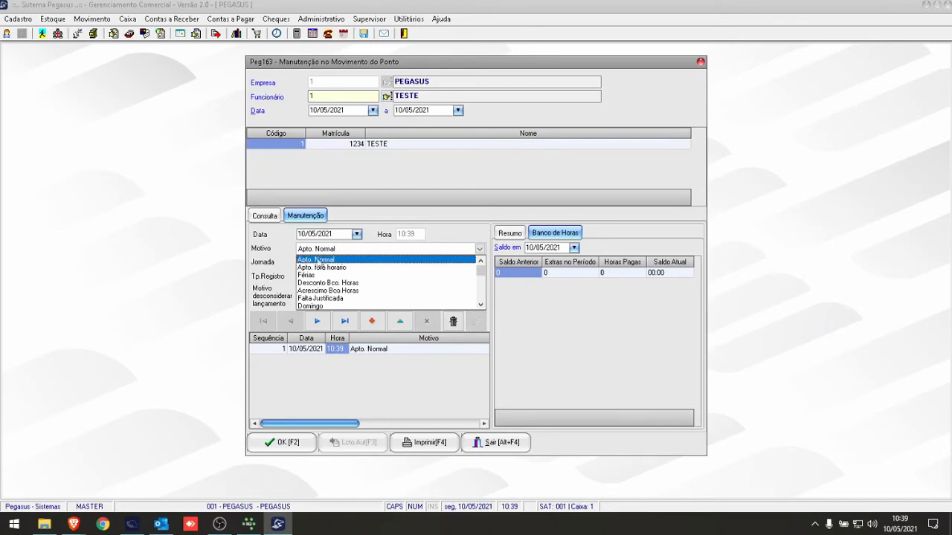
click(324, 261)
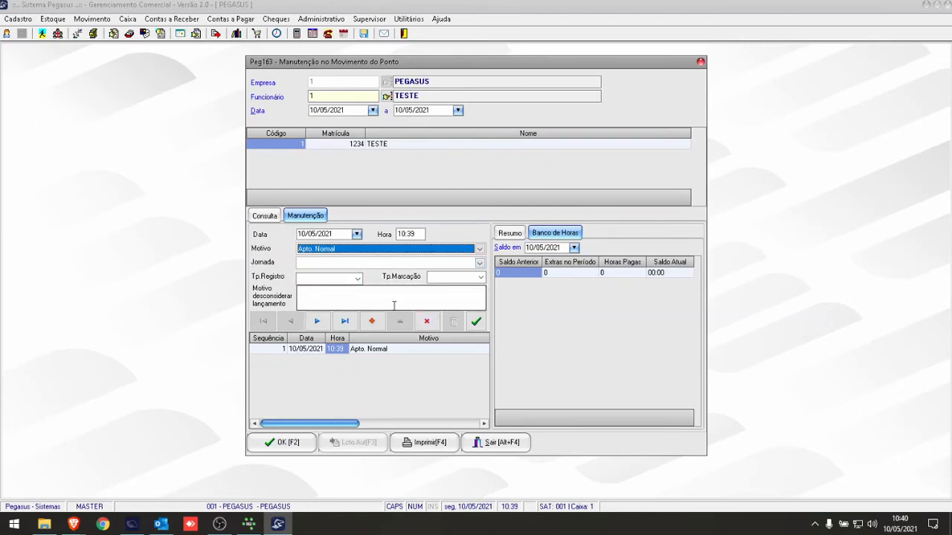
click(373, 321)
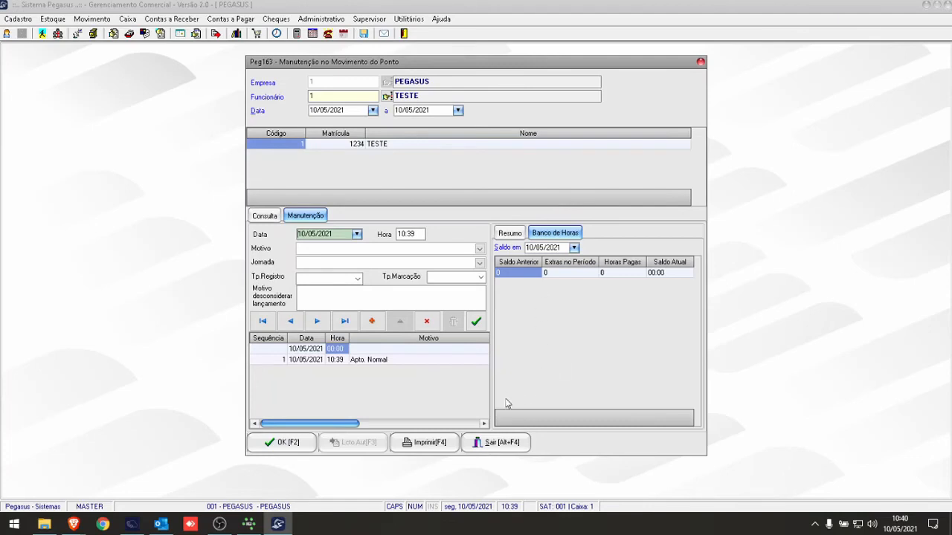
click(504, 442)
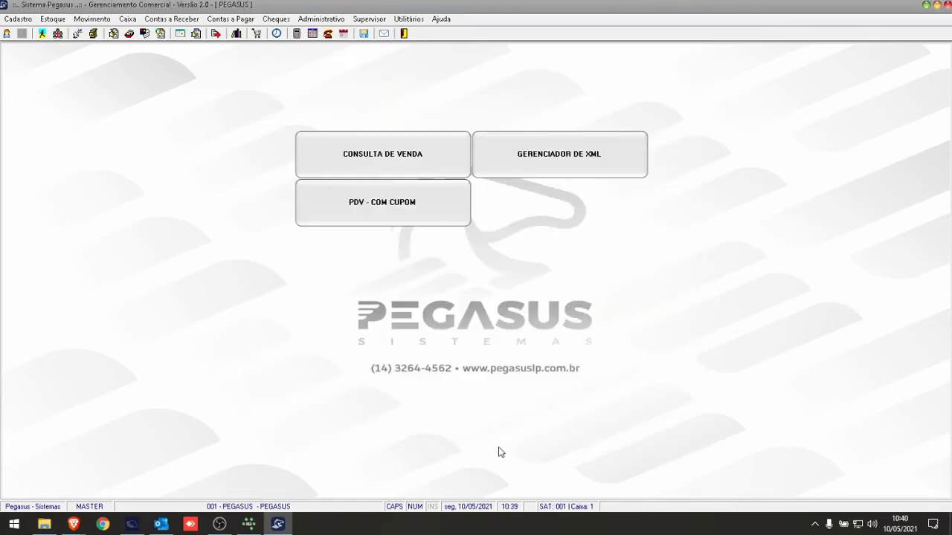
- Generate the Espelho de Ponto report for employee 1 with the compact layout
click(323, 21)
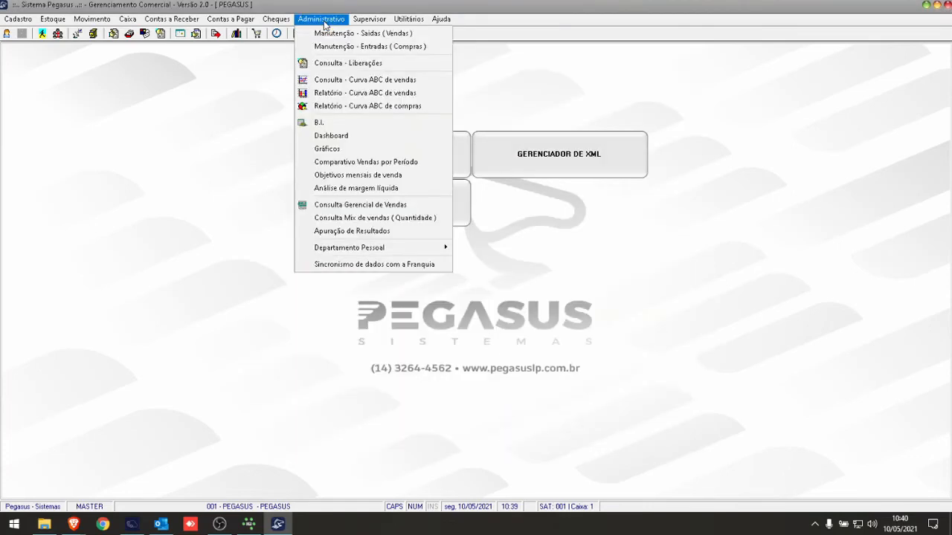
mouse_move(338, 251)
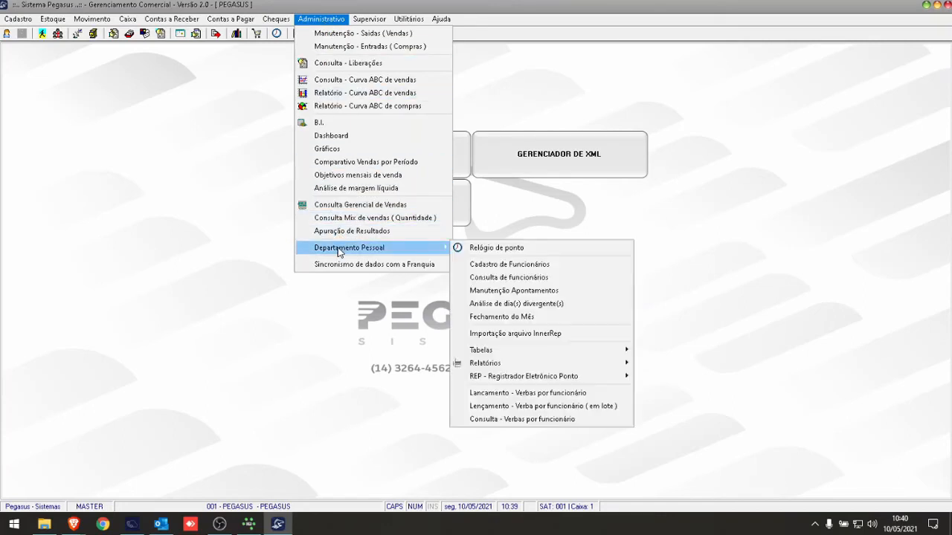
mouse_move(590, 350)
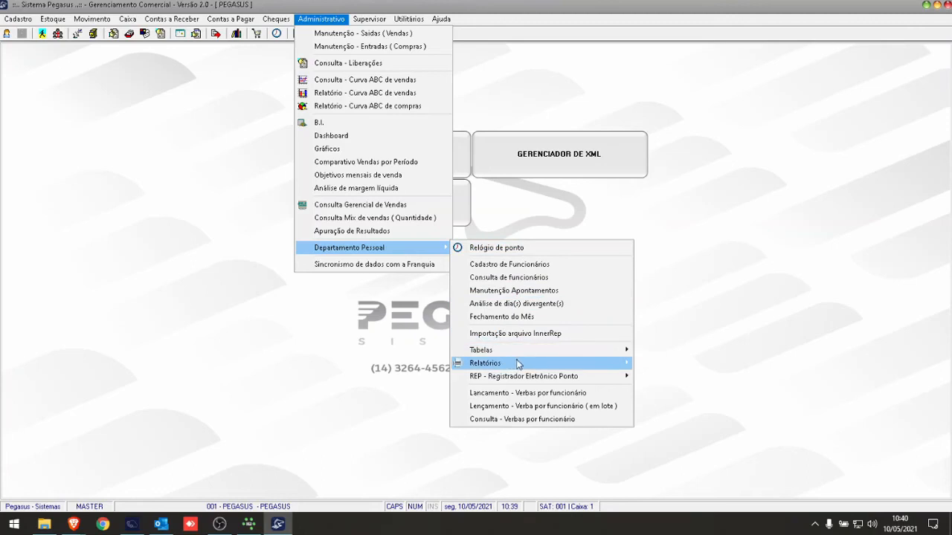
mouse_move(522, 365)
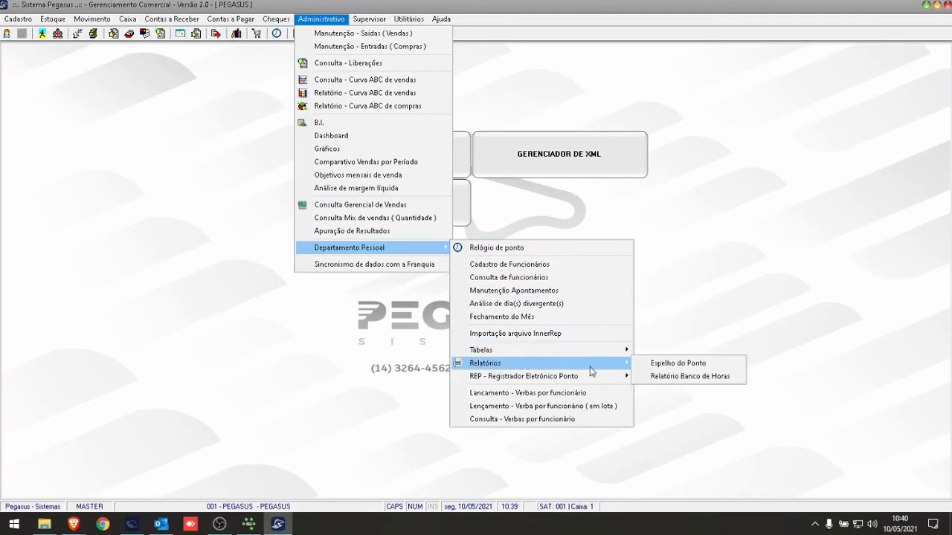
click(677, 364)
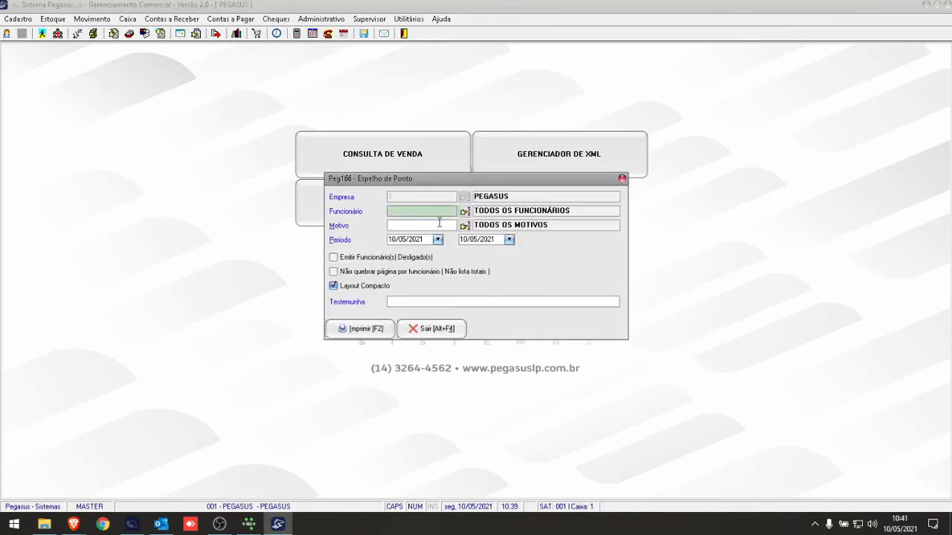
key(Return)
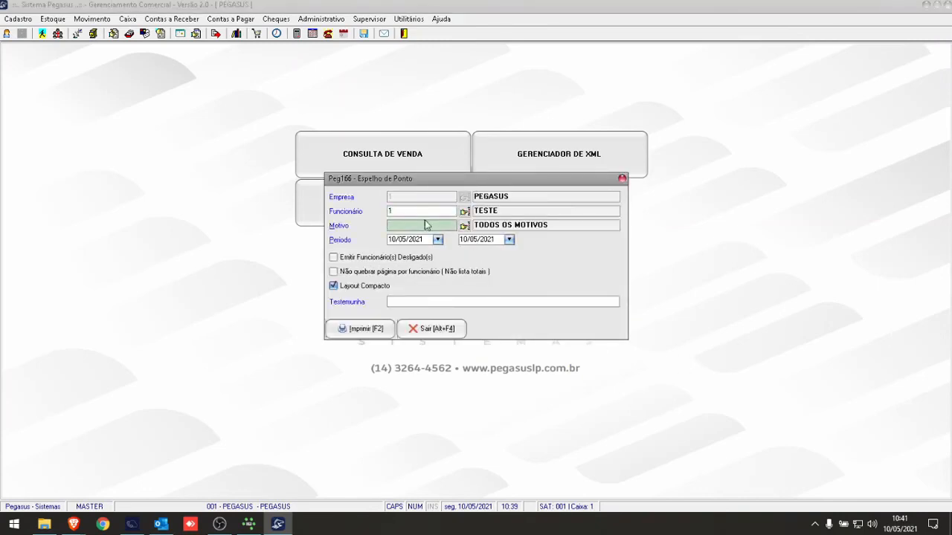
click(348, 332)
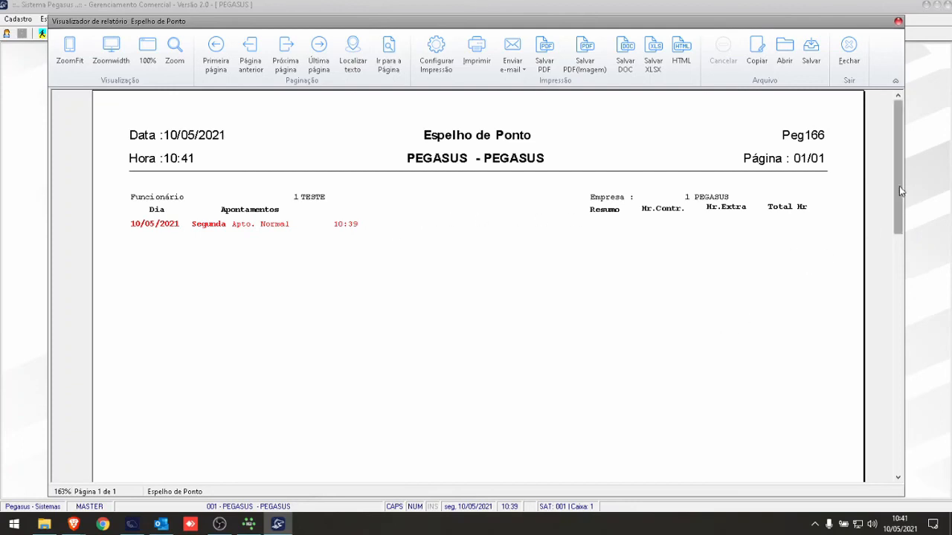
- Examine the hour totals, Banco de Horas and signature lines of the Espelho de Ponto, and close the report and its dialog
drag(899, 186, 896, 446)
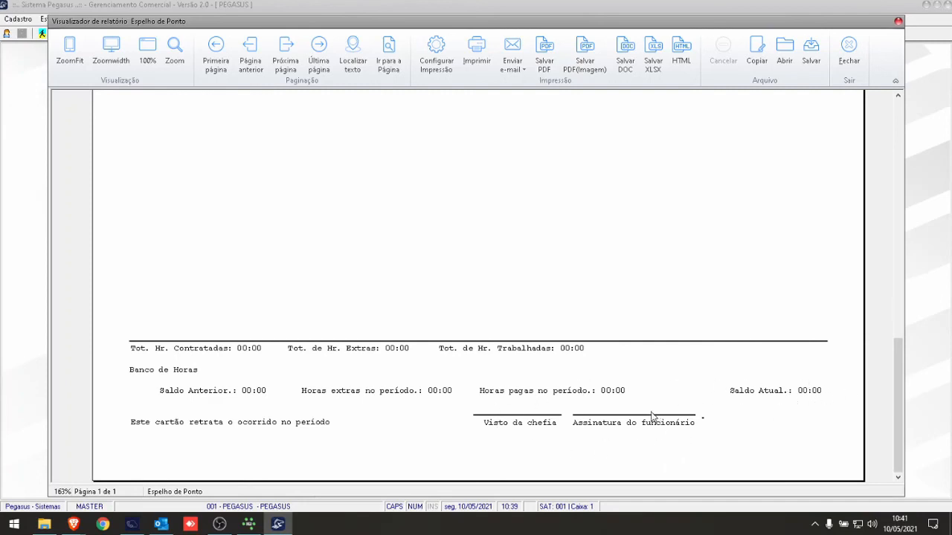
click(847, 50)
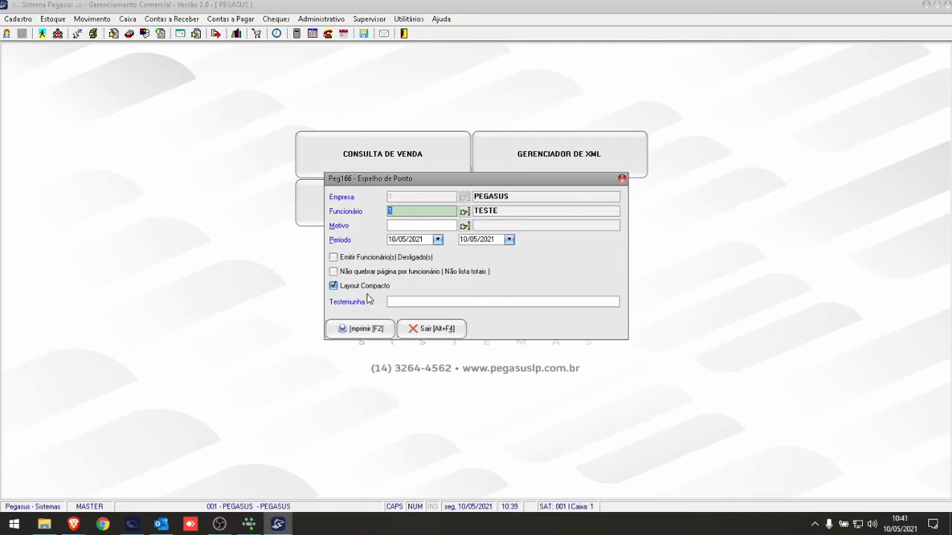
click(444, 329)
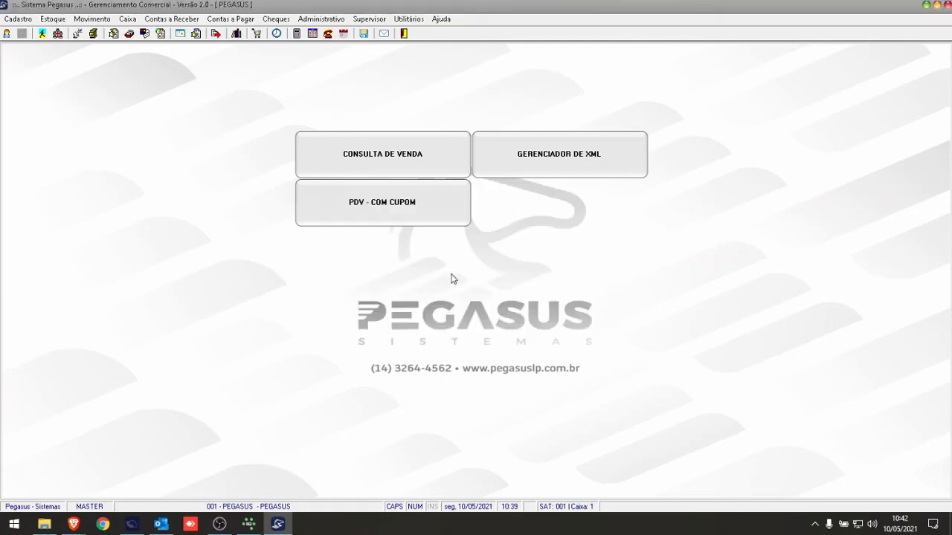
- Show the available reports of the Departamento Pessoal
click(332, 20)
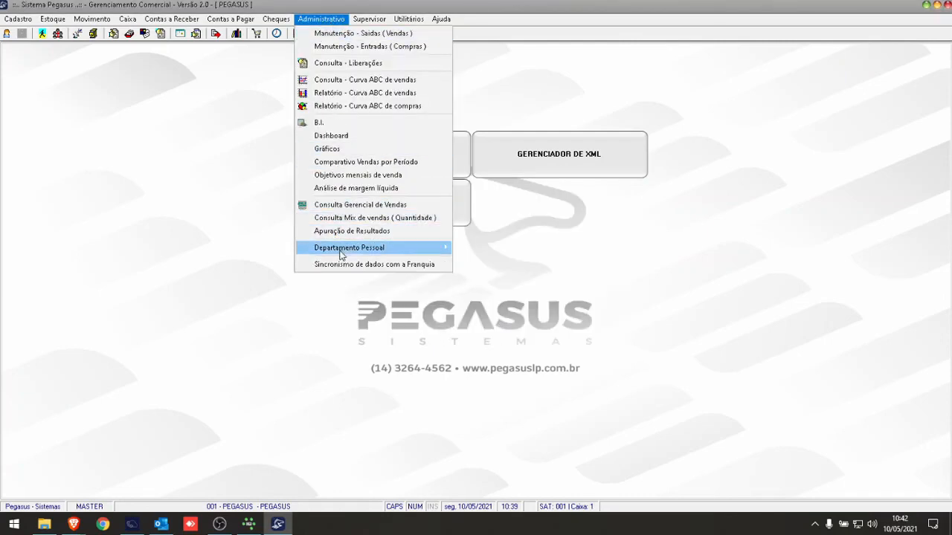
mouse_move(349, 251)
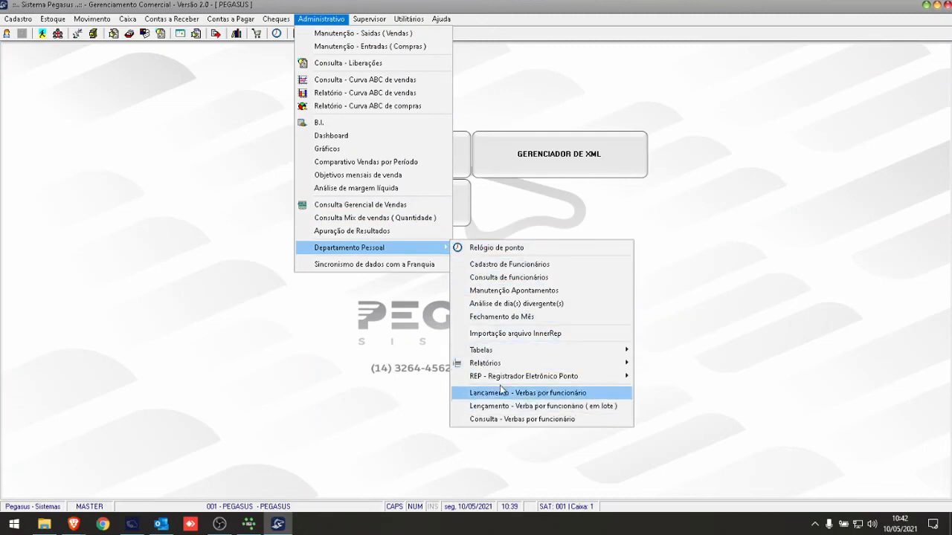
mouse_move(508, 369)
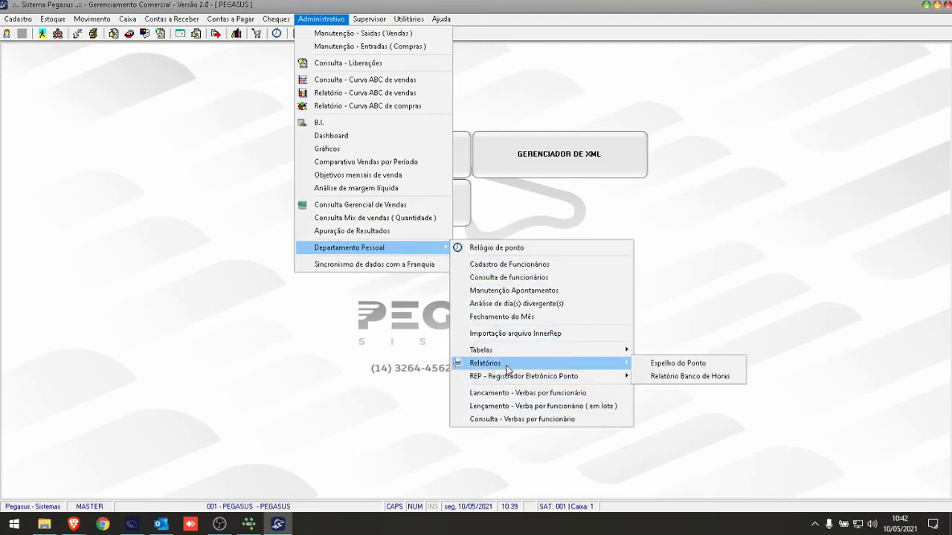